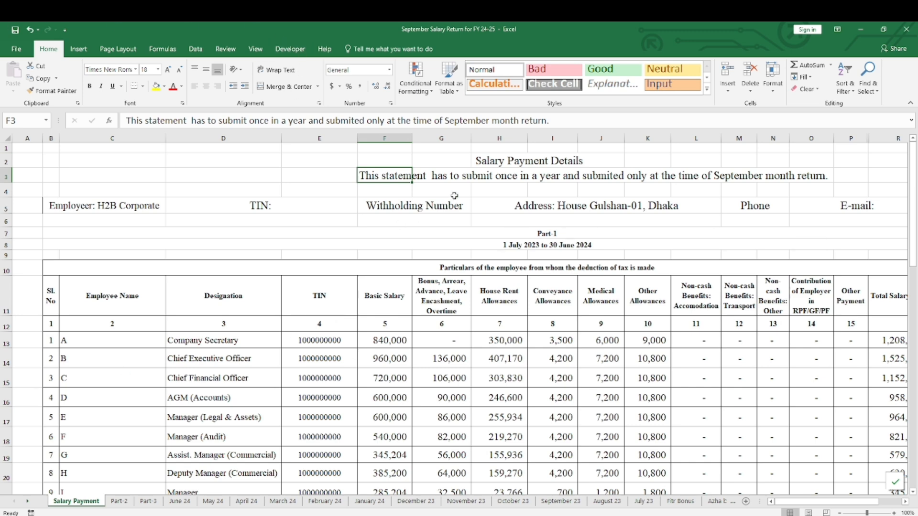
Review the Salary Payment statement's title area and the row 11 column headings from Employee Name to Other Payment
drag(484, 160, 488, 434)
click(467, 165)
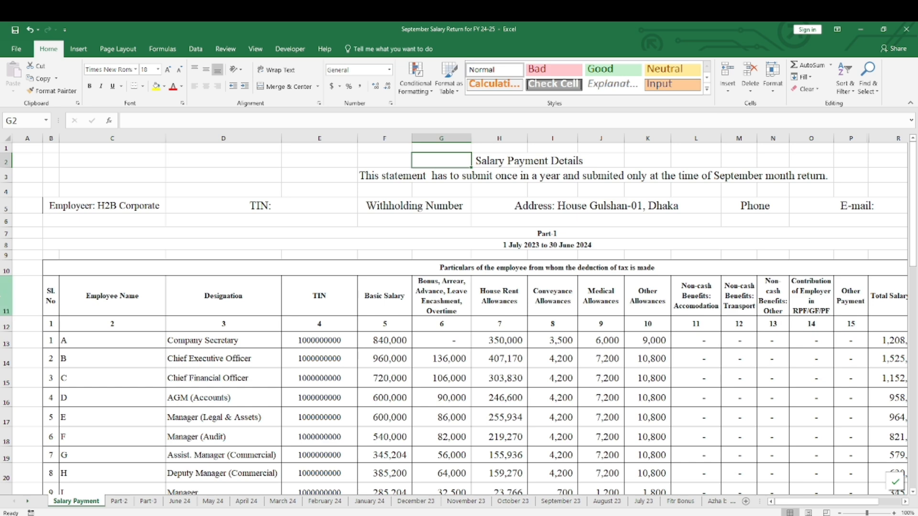
click(6, 296)
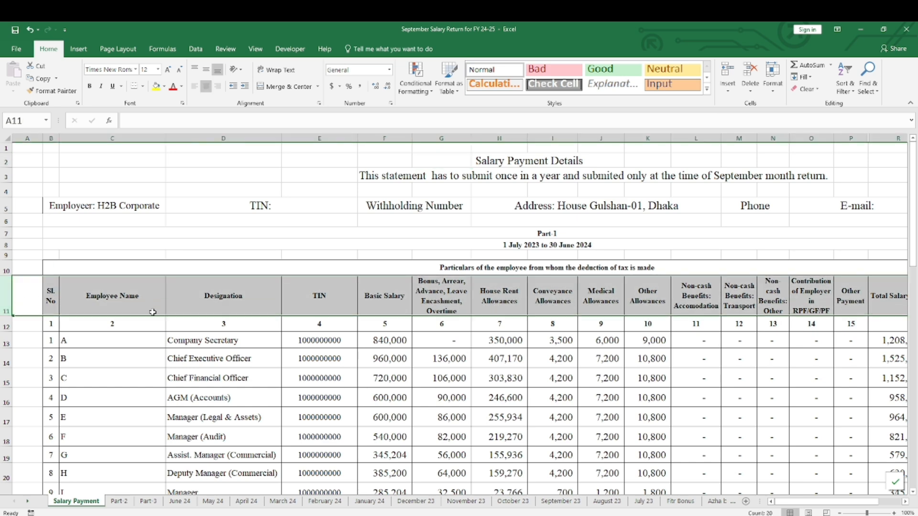
click(120, 298)
click(241, 301)
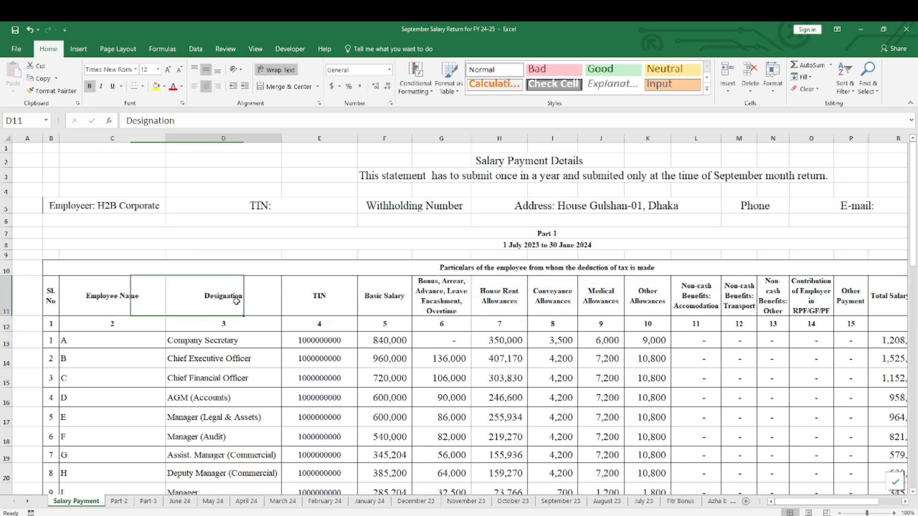
click(324, 299)
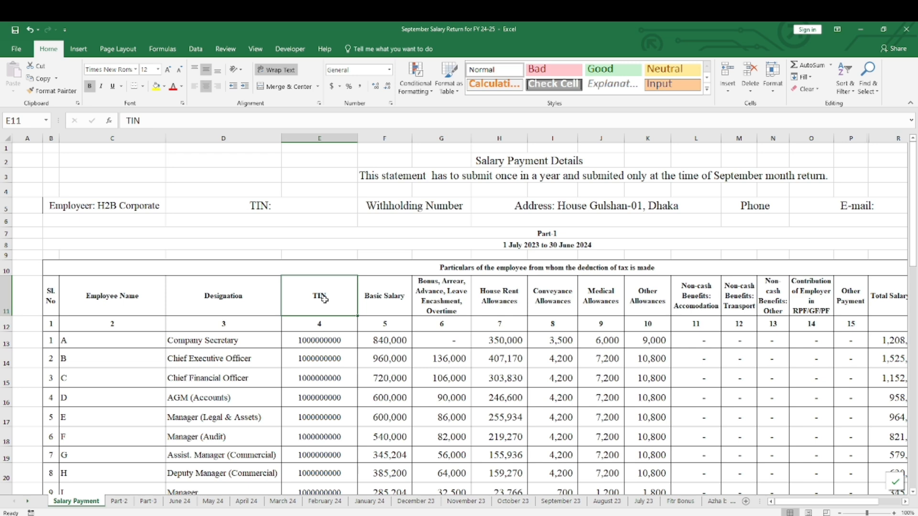
click(440, 297)
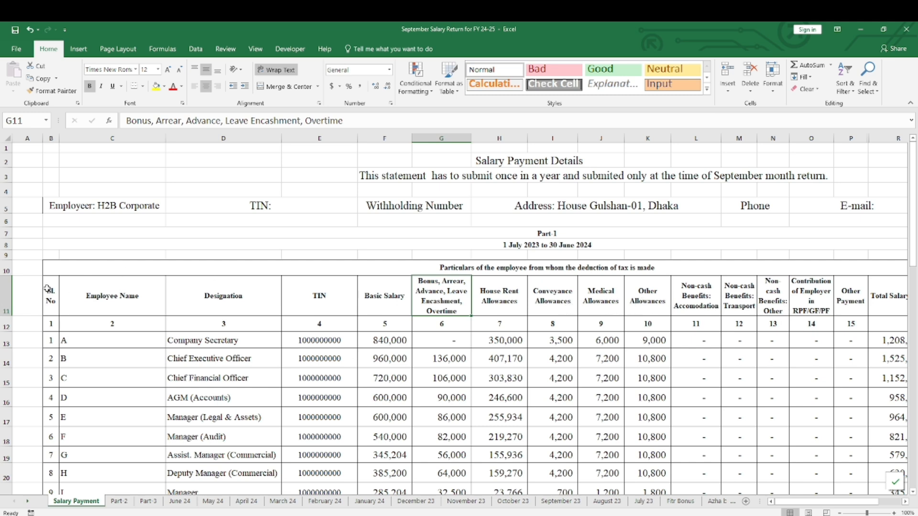
click(6, 297)
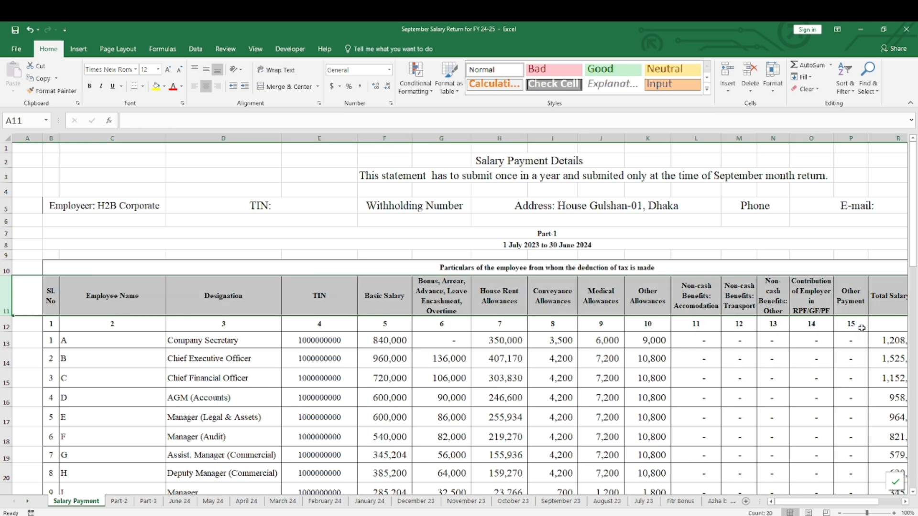
click(855, 302)
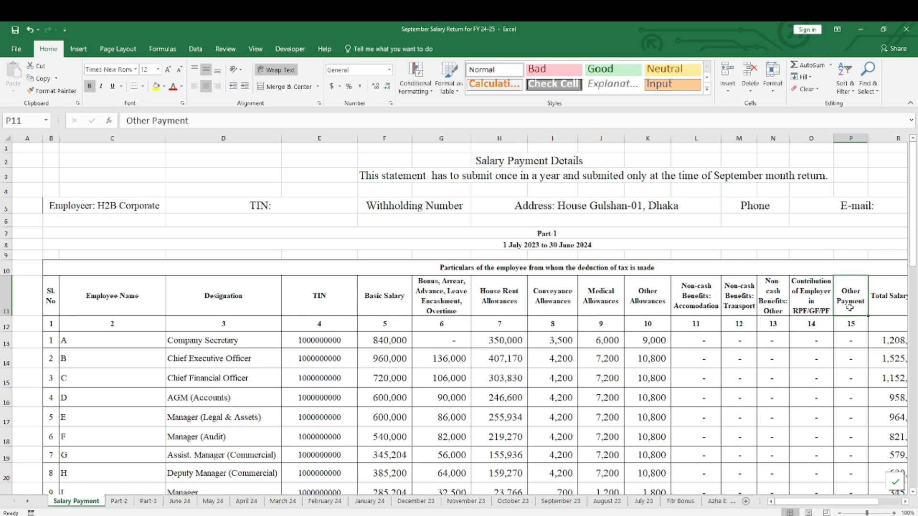
Review the Total Salary Paid column and the Amount of Tax Deducted heading in the Salary Payment statement
click(905, 502)
click(905, 502)
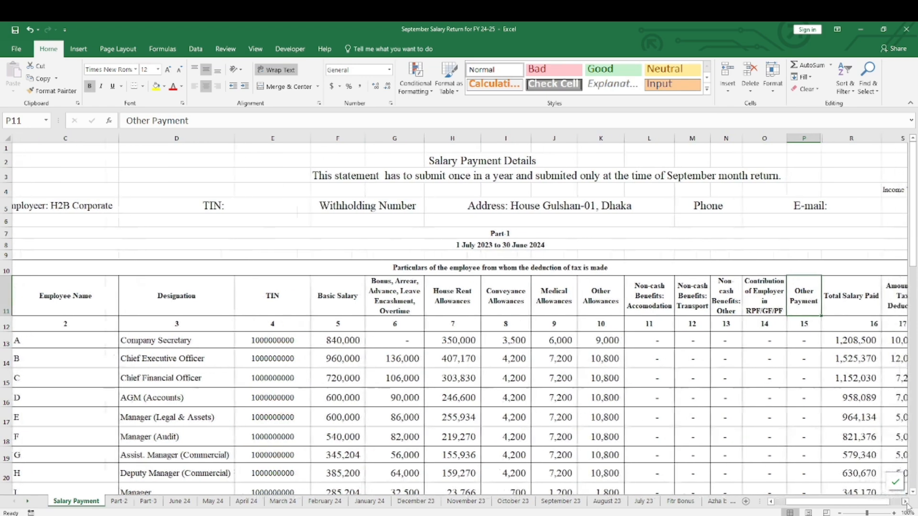
click(906, 502)
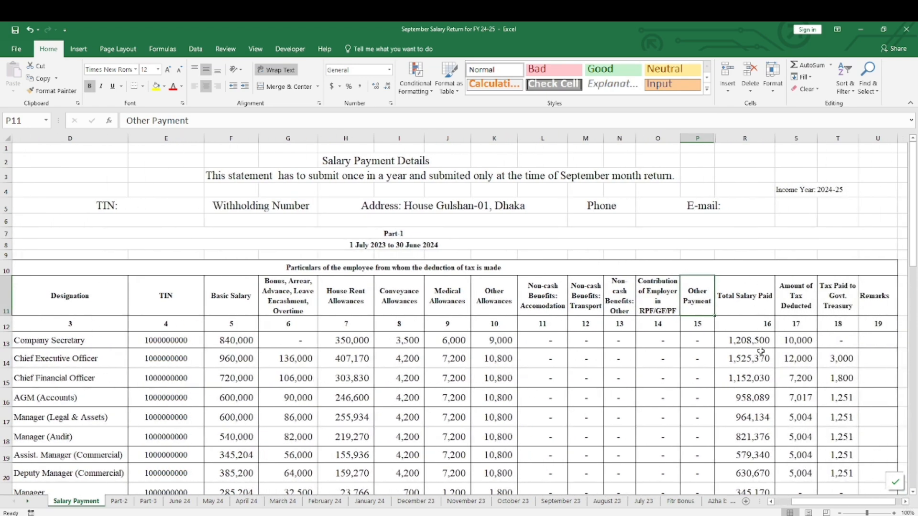
click(745, 143)
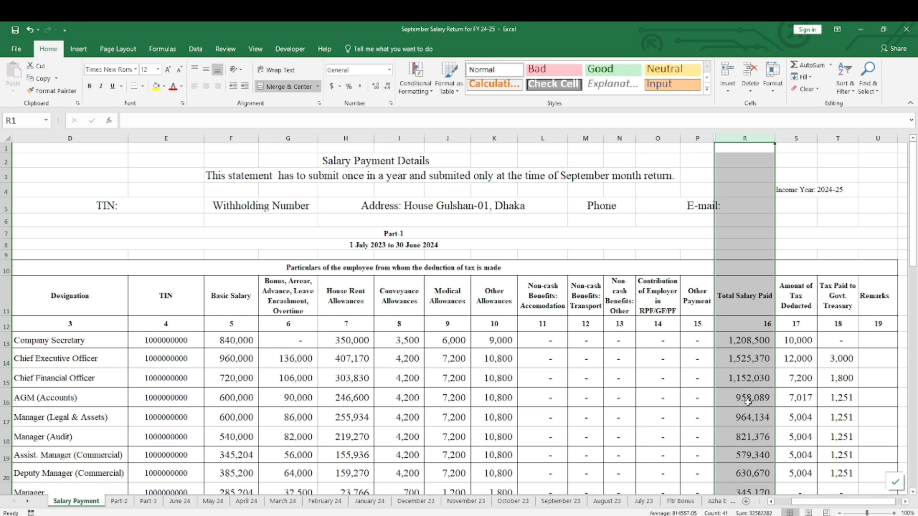
scroll(749, 400, down, 4)
scroll(749, 399, up, 3)
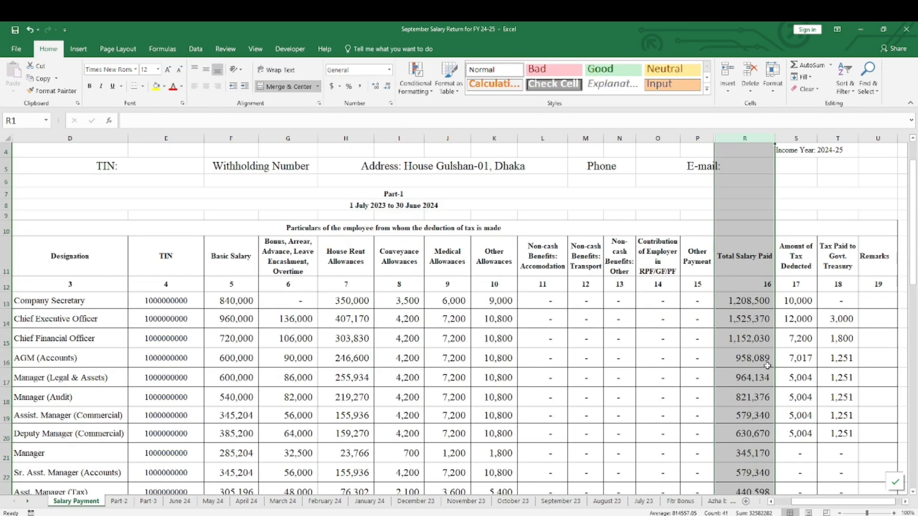
click(802, 264)
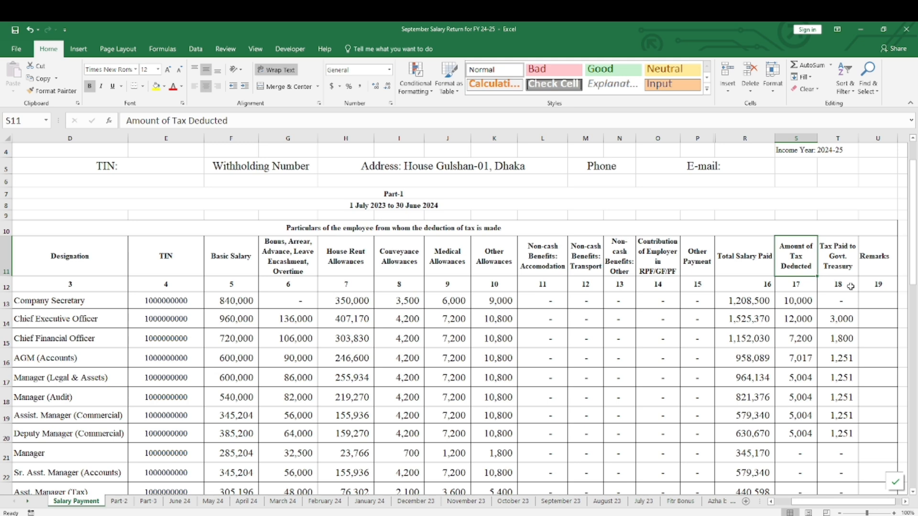
Examine heading rows 11 and 12 of the Salary Payment sheet together with the employee rows beneath them
click(771, 502)
click(770, 502)
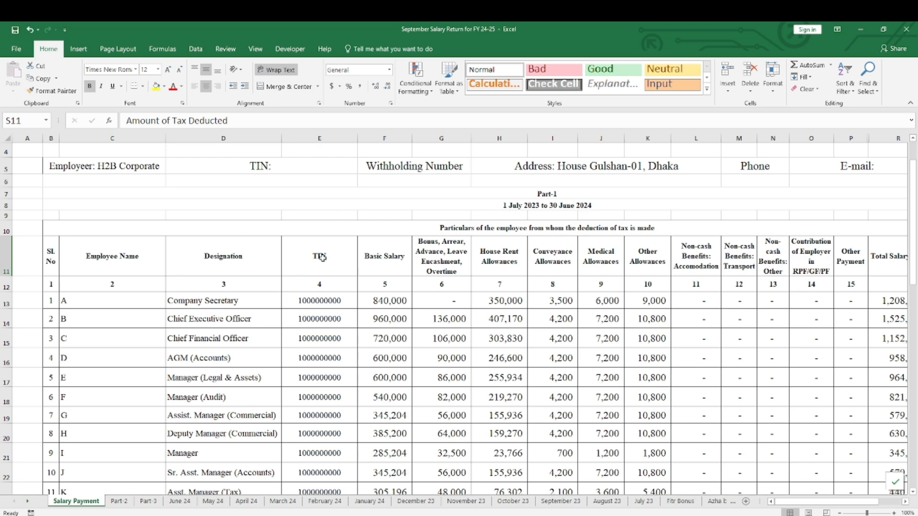
scroll(315, 310, down, 2)
scroll(316, 309, up, 3)
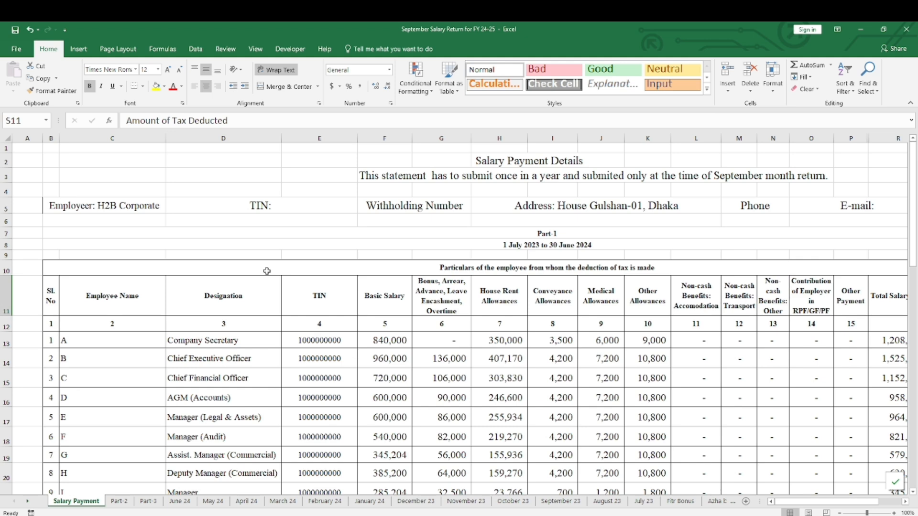
drag(6, 294, 14, 325)
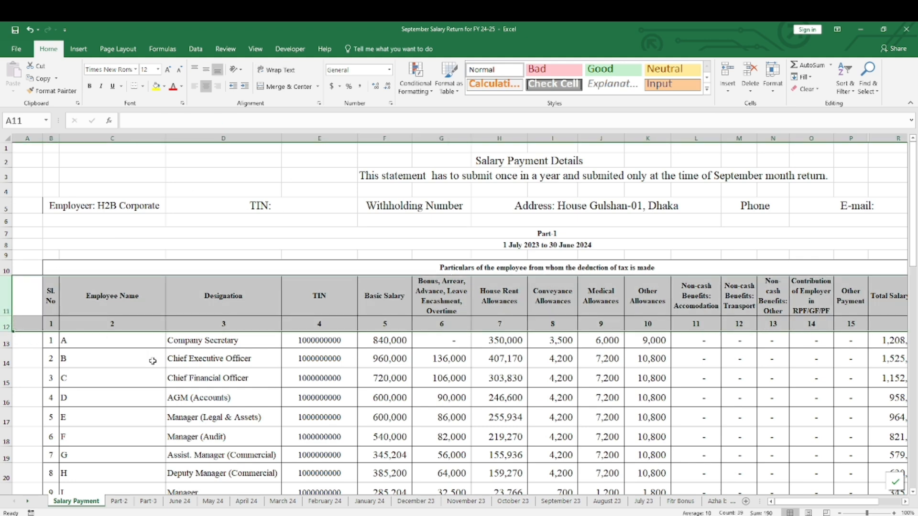
scroll(155, 360, down, 2)
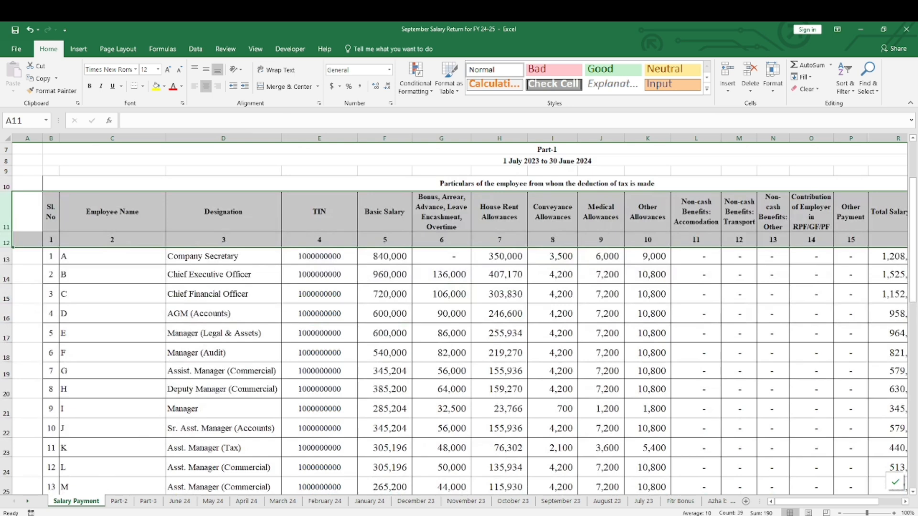
View the June 24 sheet and inspect the formula in F13 of Salary Payment that adds up the monthly basic salaries
click(180, 501)
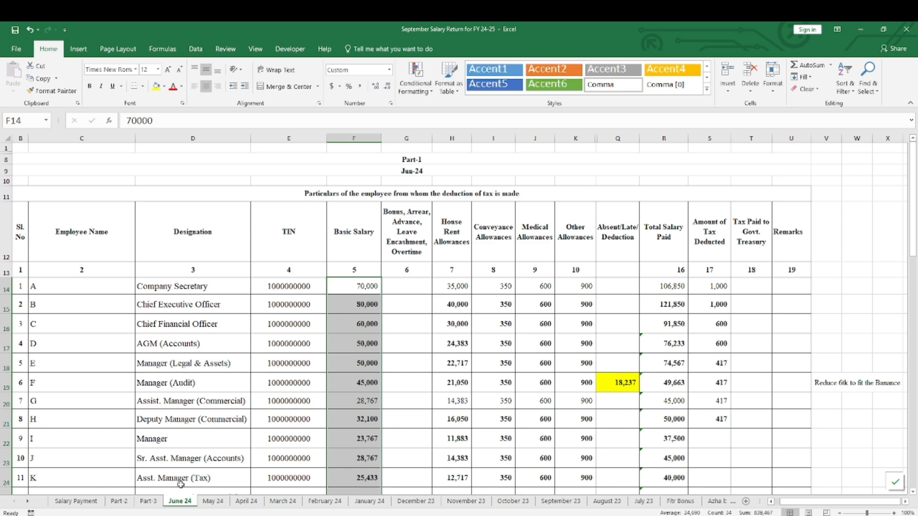
click(77, 501)
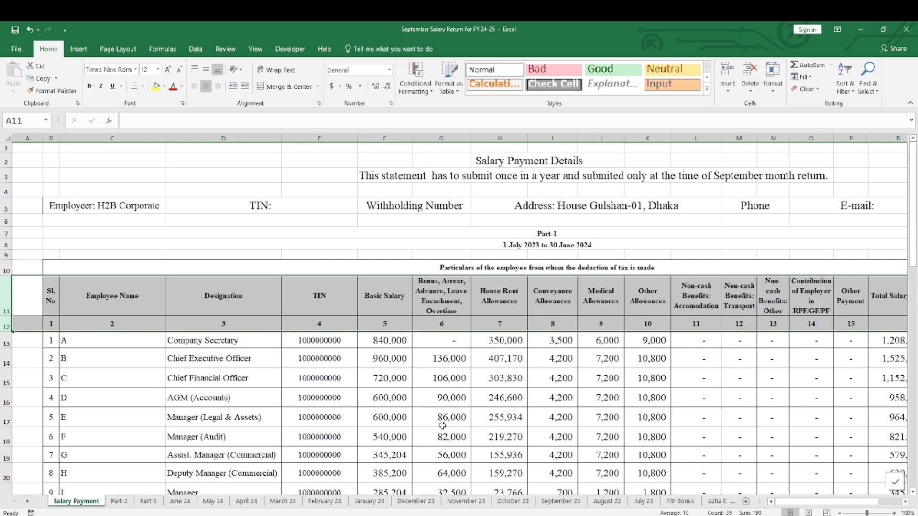
click(390, 338)
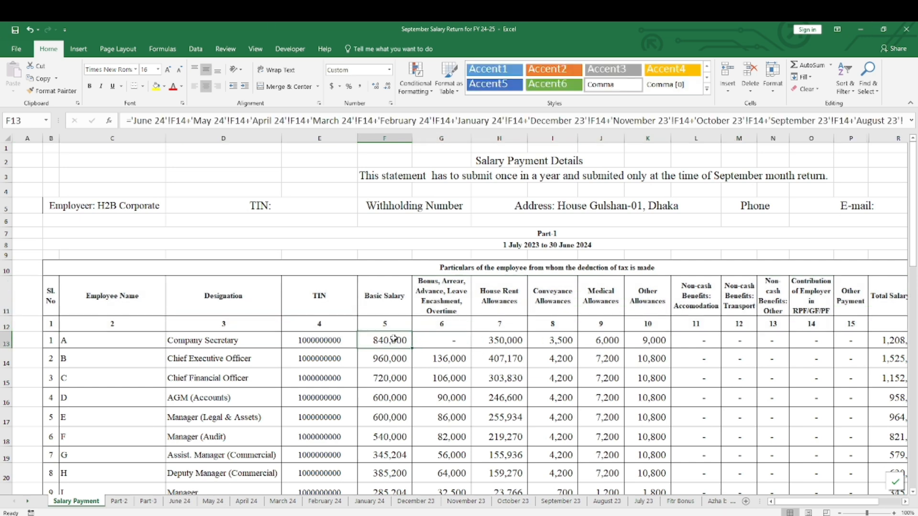
double_click(399, 338)
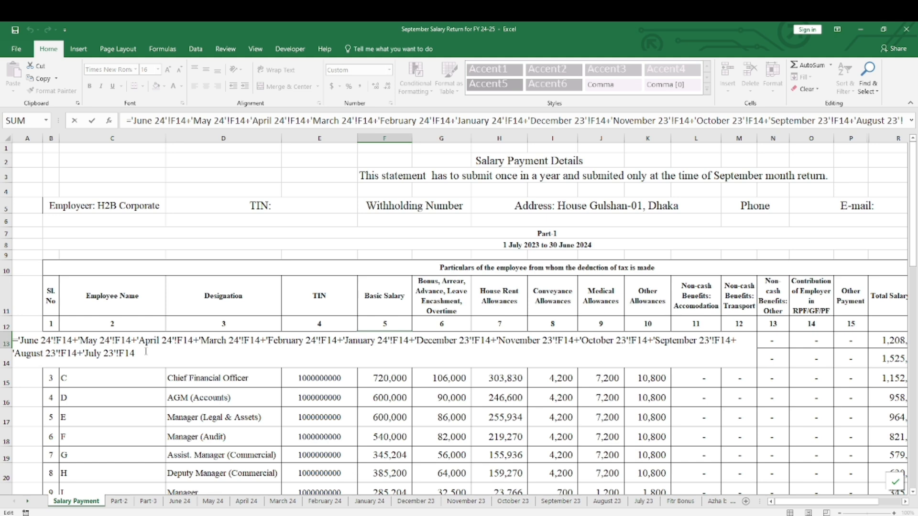
key(Return)
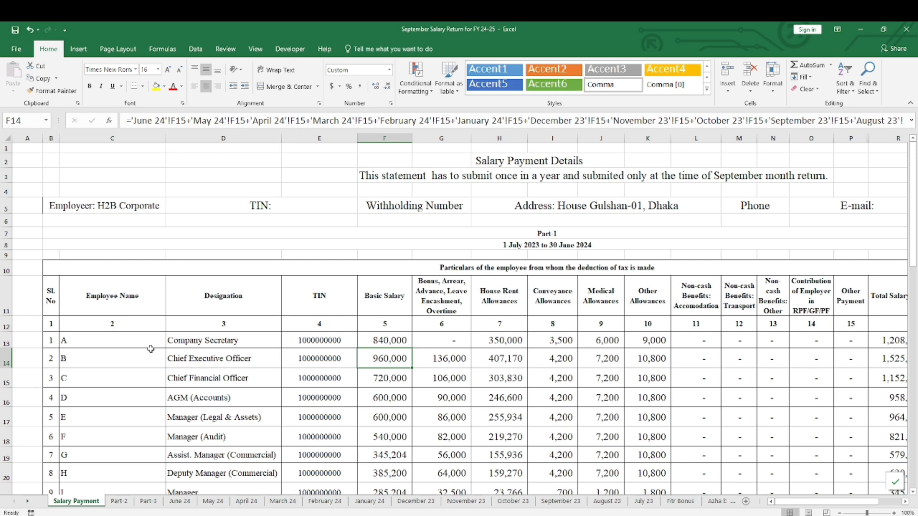
Review the designations, employee names and serial numbers on the Salary Payment sheet down to the last employee
drag(187, 340, 208, 475)
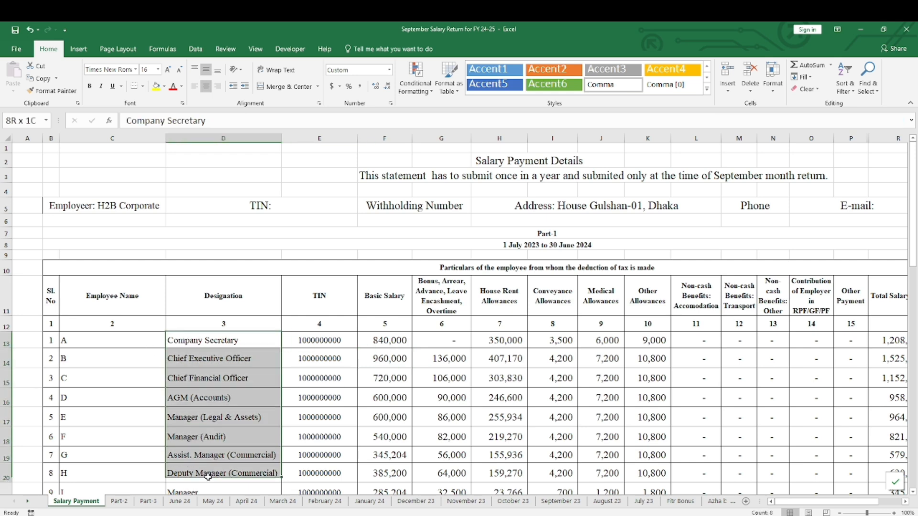
drag(65, 333, 122, 452)
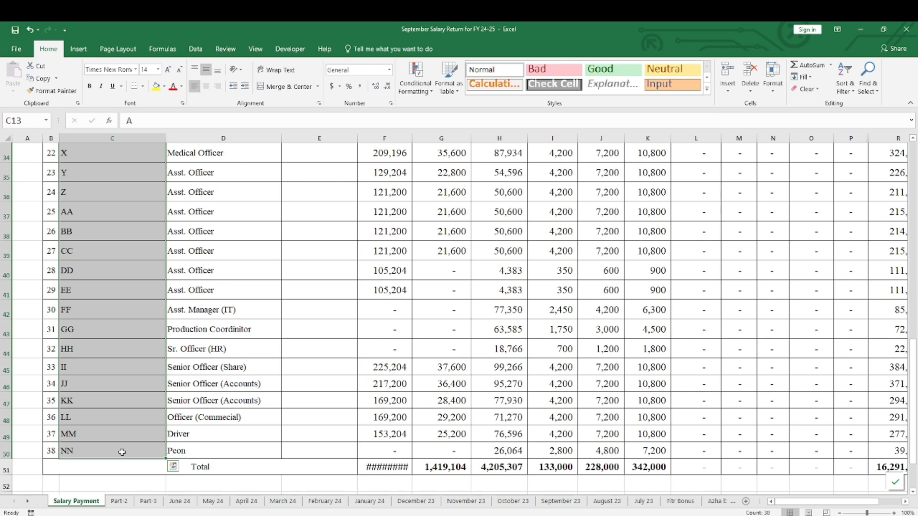
click(47, 452)
drag(48, 452, 48, 271)
scroll(122, 387, up, 9)
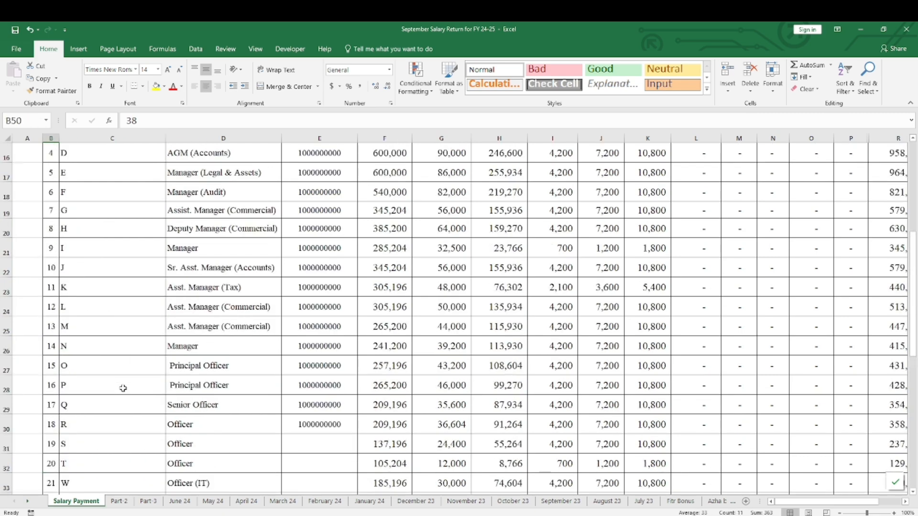
Check the June 24 sheet's employee rows down to the last serial number above the Total row
click(179, 501)
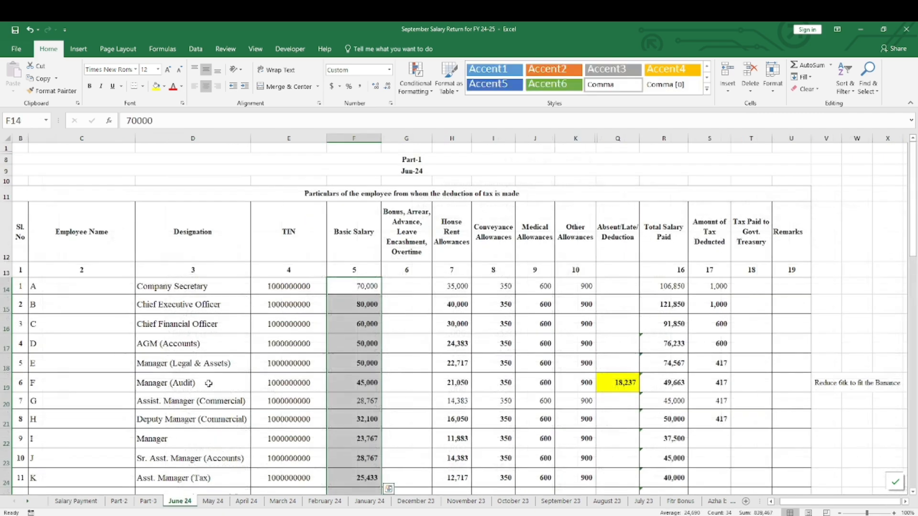
scroll(209, 380, down, 5)
scroll(208, 380, down, 5)
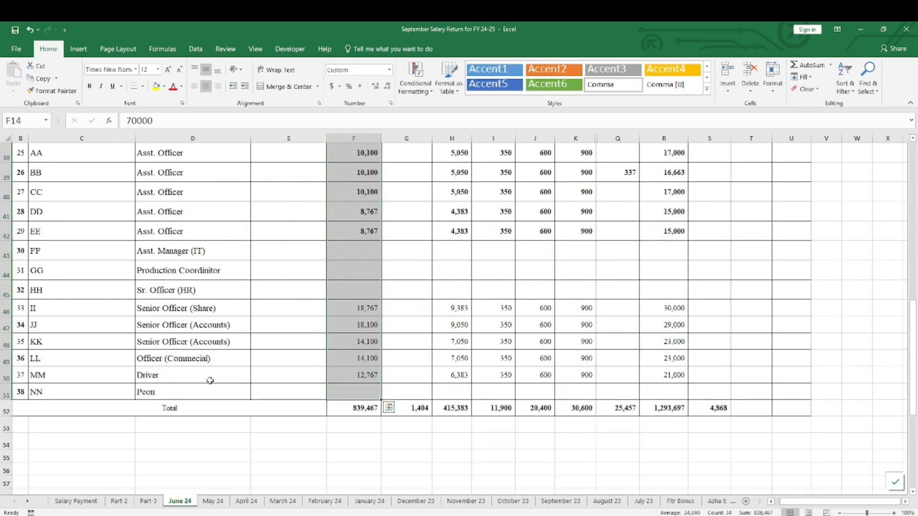
click(22, 388)
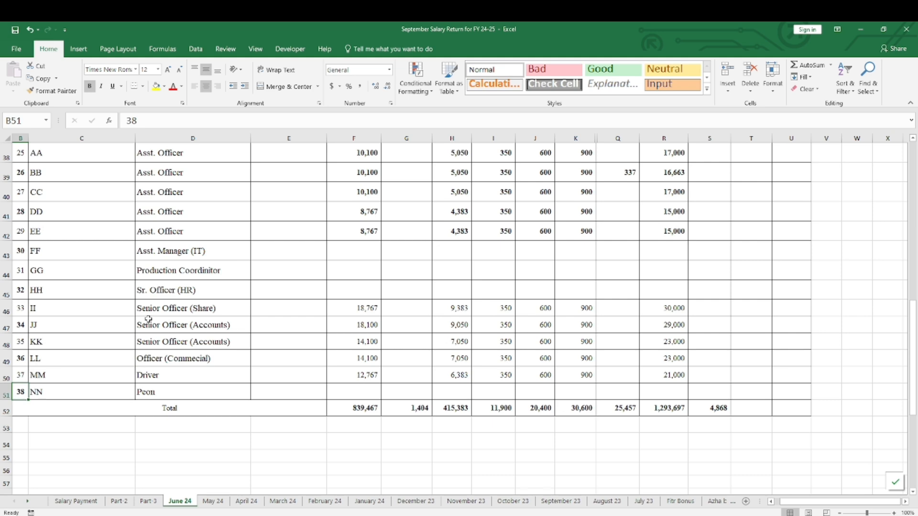
scroll(148, 318, up, 8)
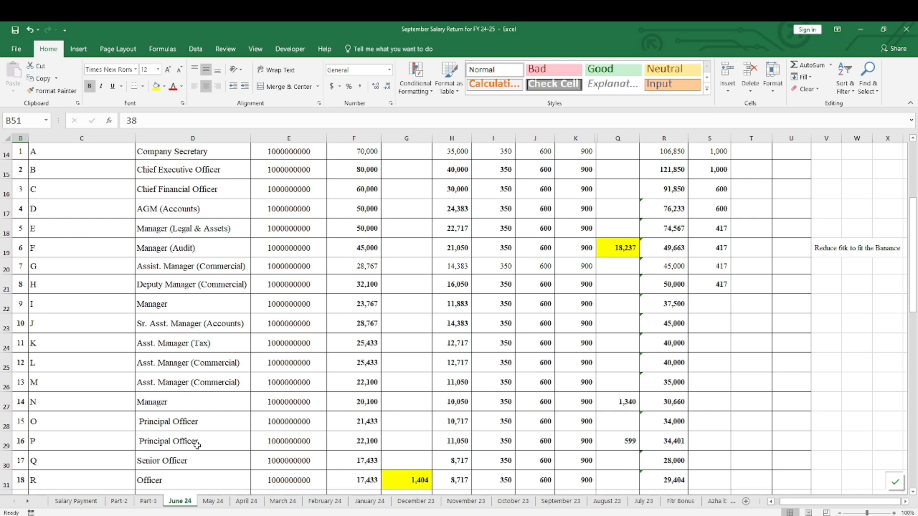
scroll(196, 440, up, 5)
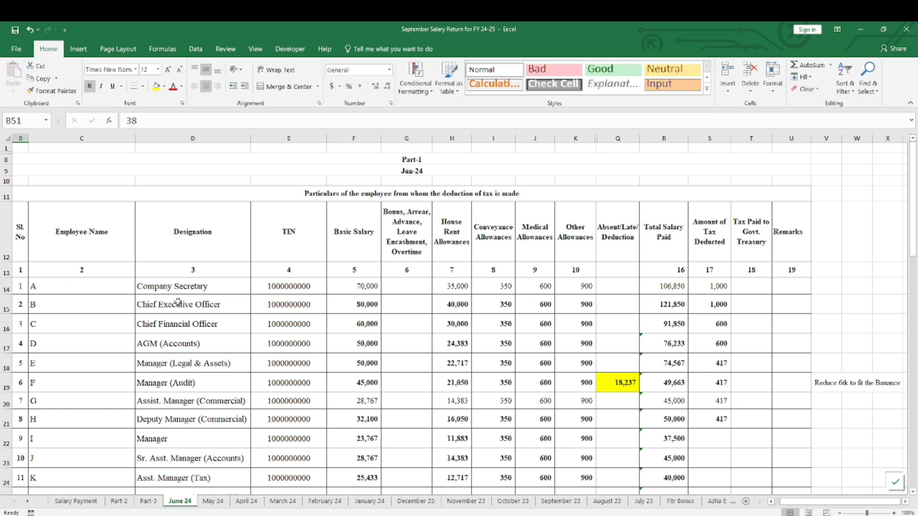
Go through the Designation column and the full Employee Name column on the June 24 sheet, ending at the last employee
drag(169, 285, 191, 490)
drag(51, 290, 77, 453)
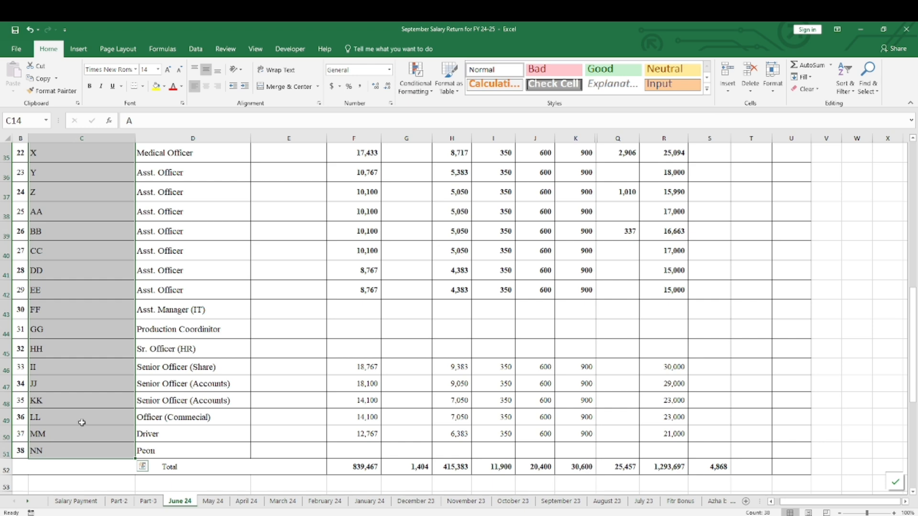
click(75, 436)
click(61, 447)
Insert a blank row directly above the Total row on the June 24 sheet
scroll(60, 446, down, 2)
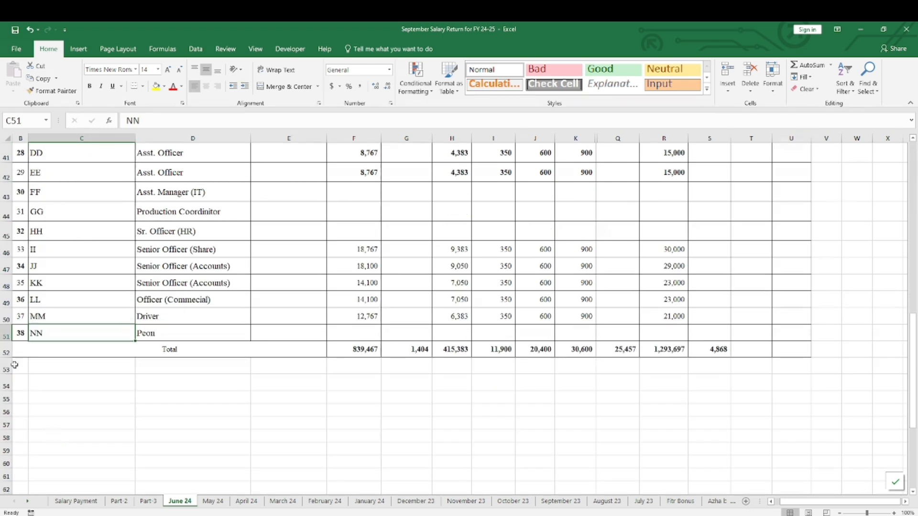
click(7, 350)
right_click(5, 350)
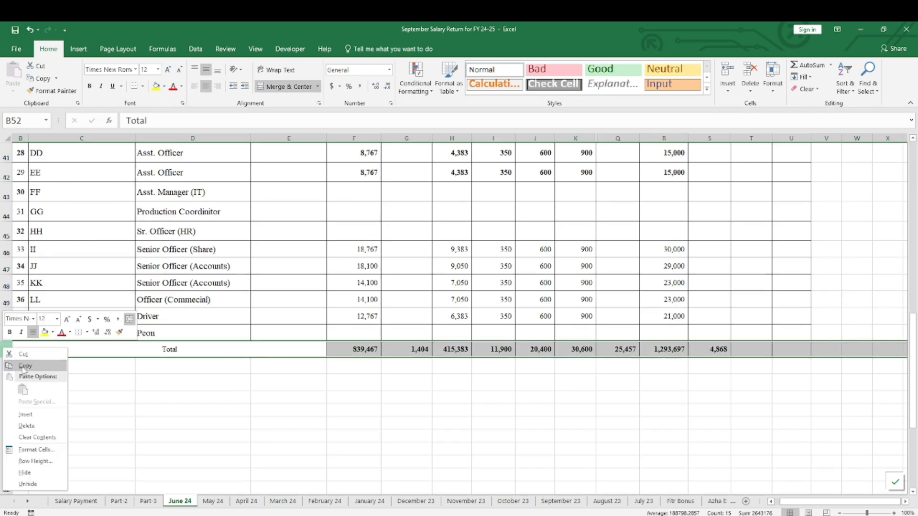
click(29, 415)
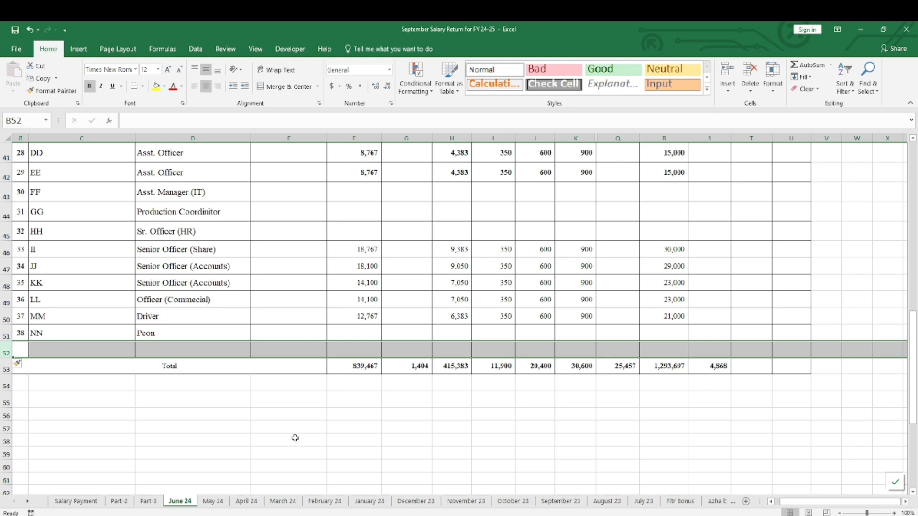
Examine the first employee's Basic Salary and Bonus formulas on the Salary Payment sheet, which add up the monthly and bonus sheets
click(79, 502)
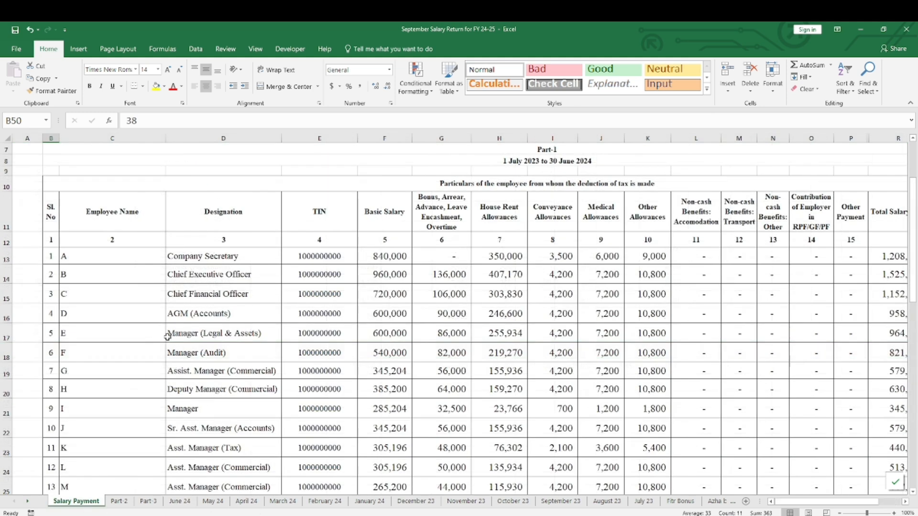
click(411, 255)
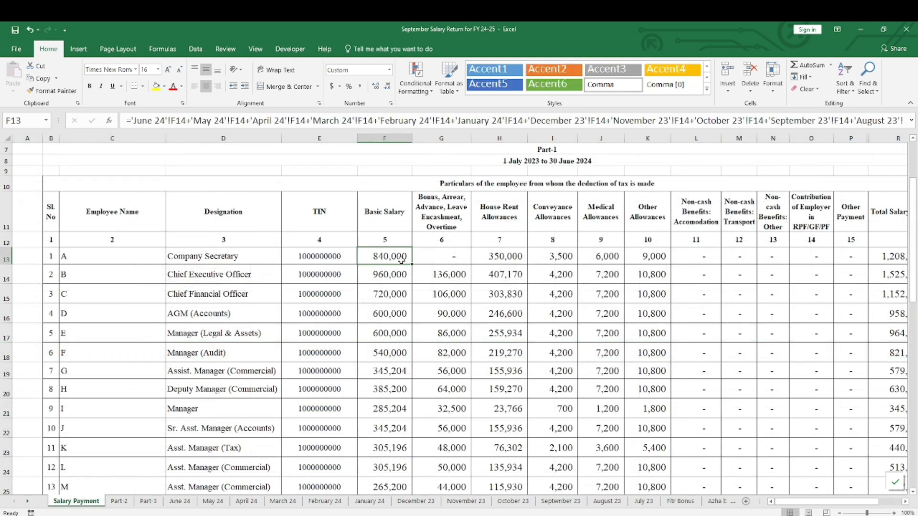
double_click(469, 256)
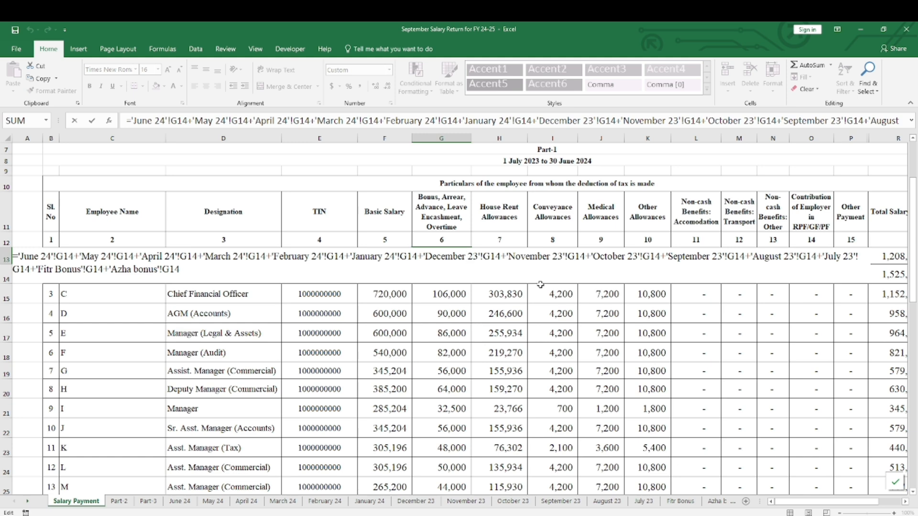
key(Return)
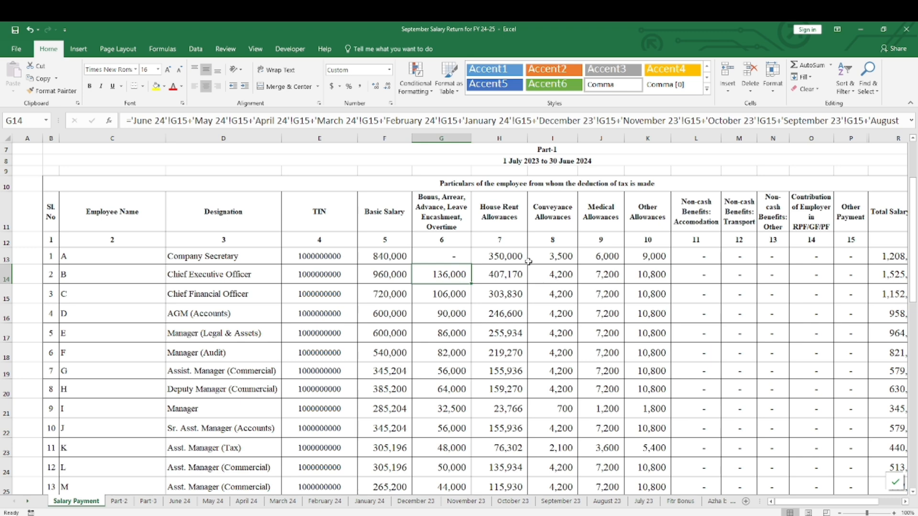
Review the Fitr Bonus sheet's employee rows and bonus amounts down to serial number 38 and back up
click(27, 501)
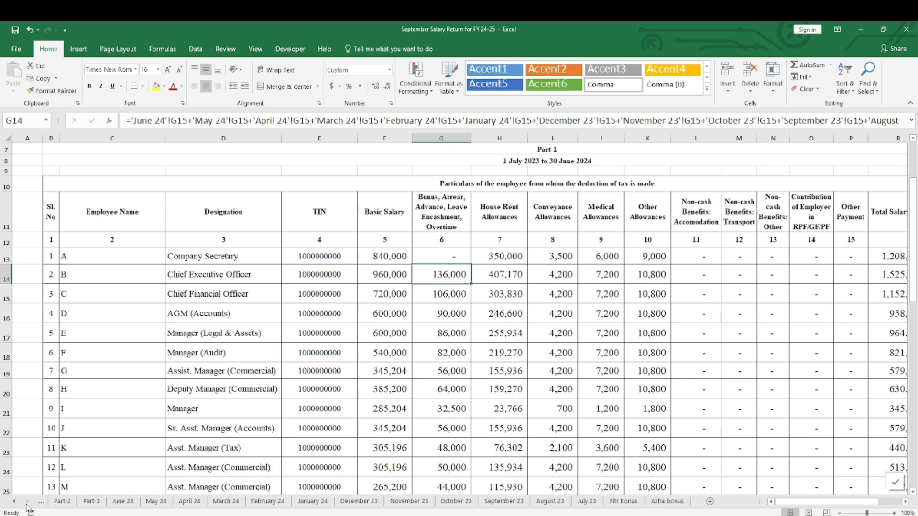
click(623, 501)
click(500, 330)
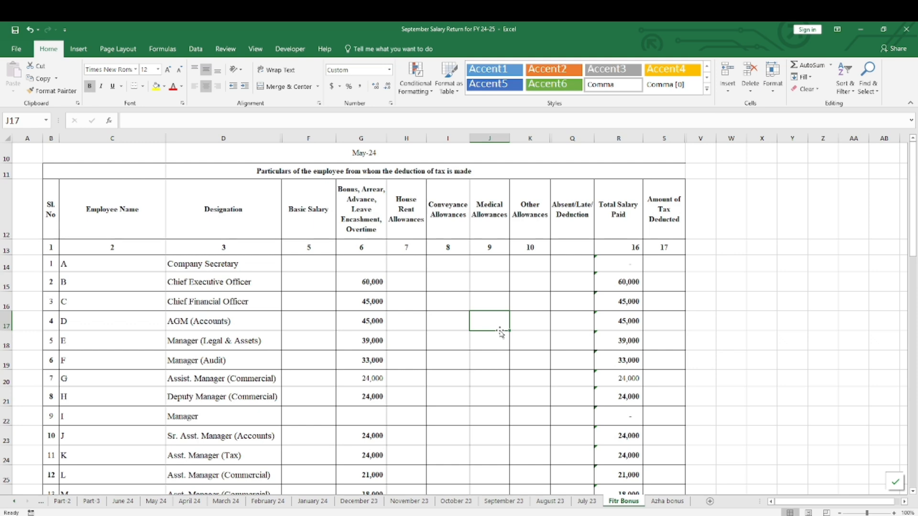
scroll(72, 347, down, 8)
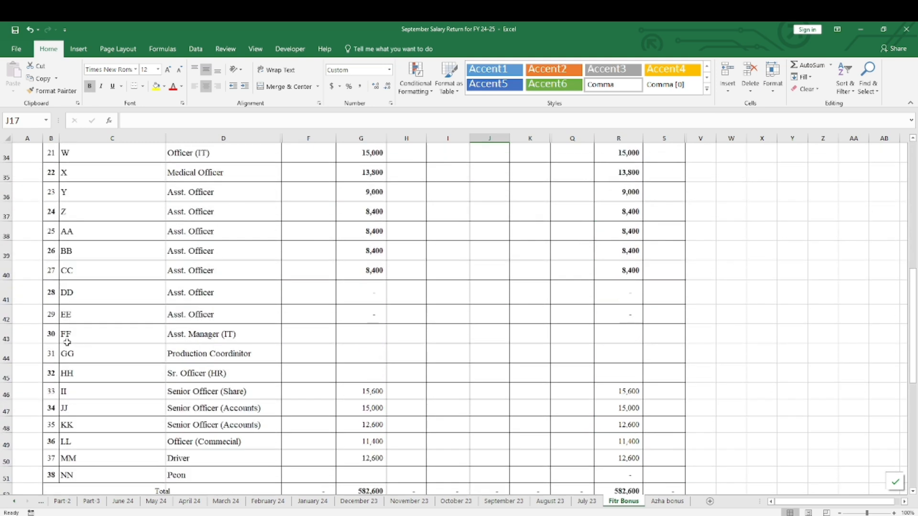
scroll(66, 342, down, 2)
click(51, 357)
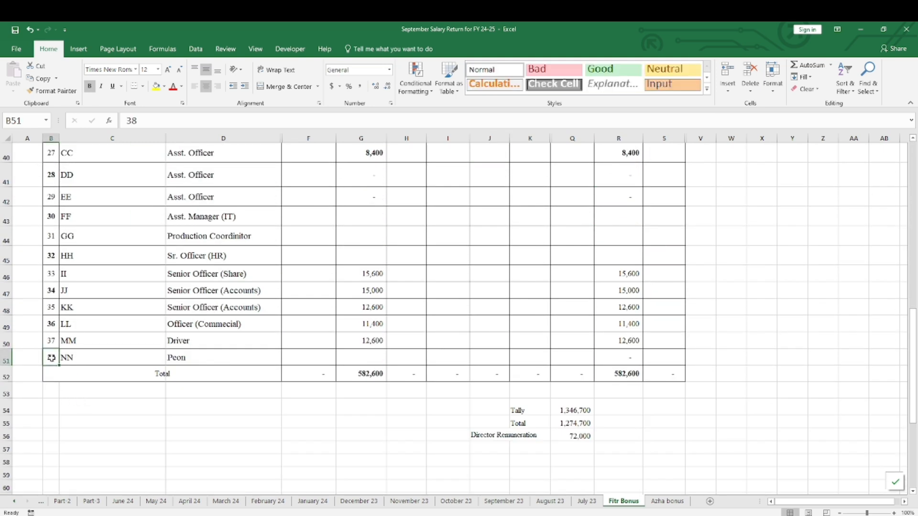
scroll(257, 332, up, 6)
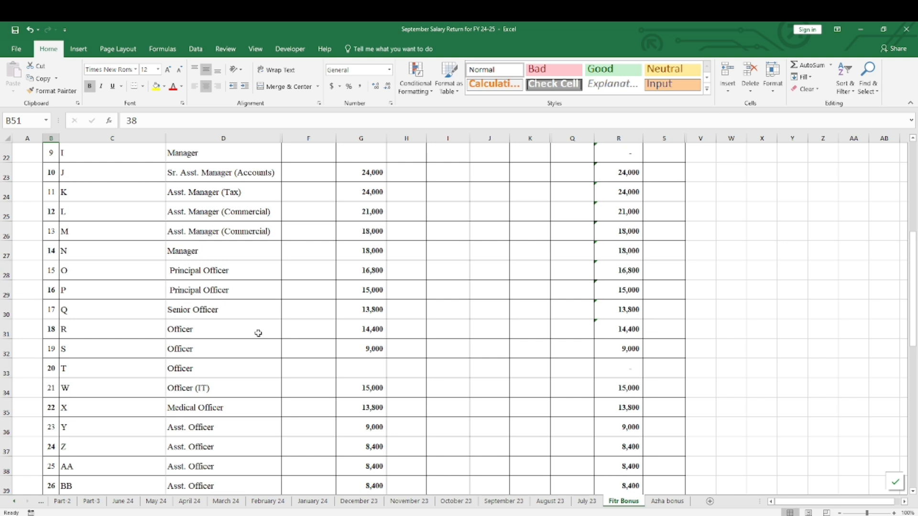
scroll(279, 326, up, 4)
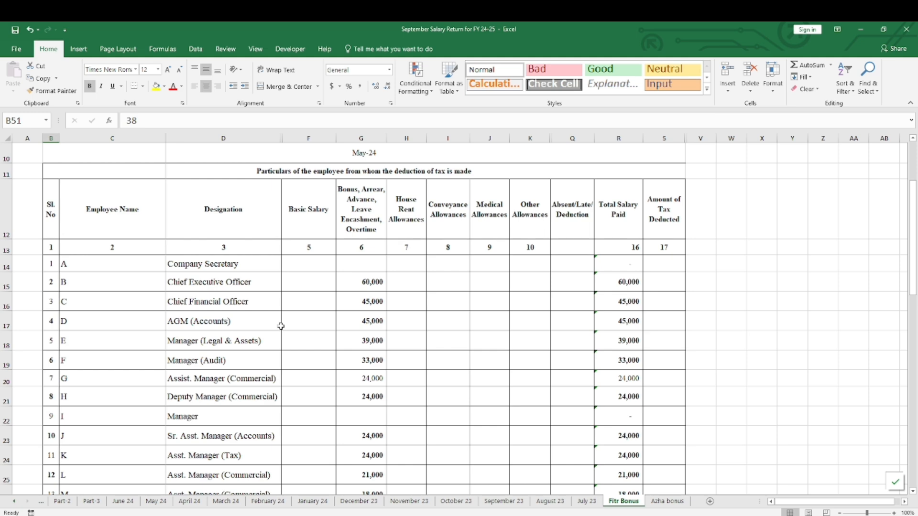
Review the Azha bonus sheet down to the Total row, and check the Company Secretary's name and bonus cells
click(667, 502)
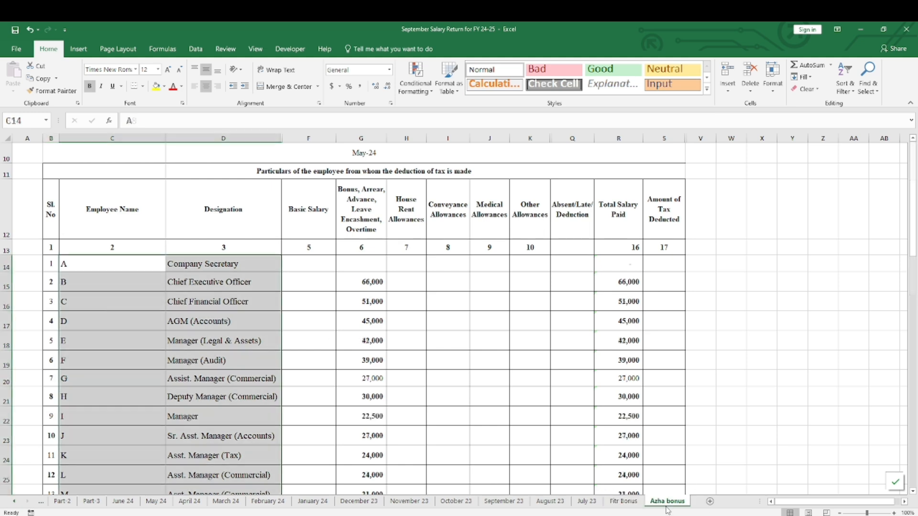
scroll(84, 362, down, 5)
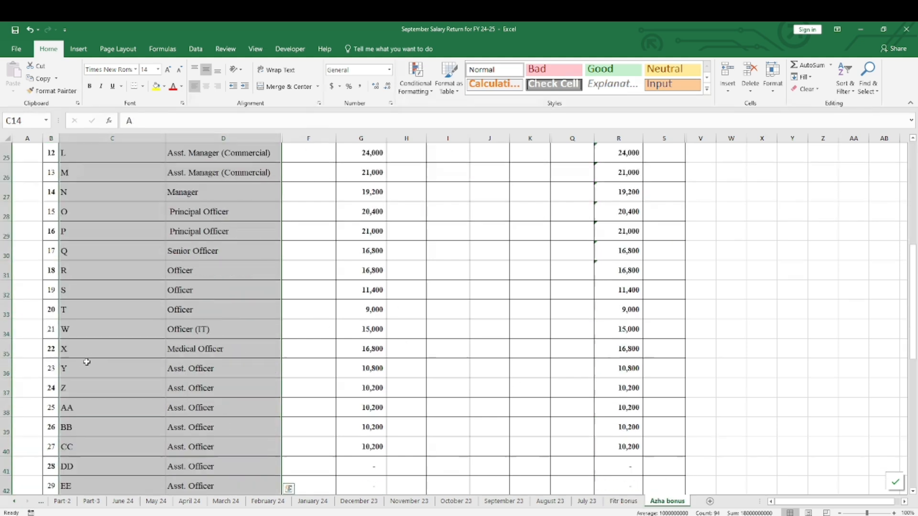
scroll(87, 362, down, 3)
scroll(87, 362, down, 2)
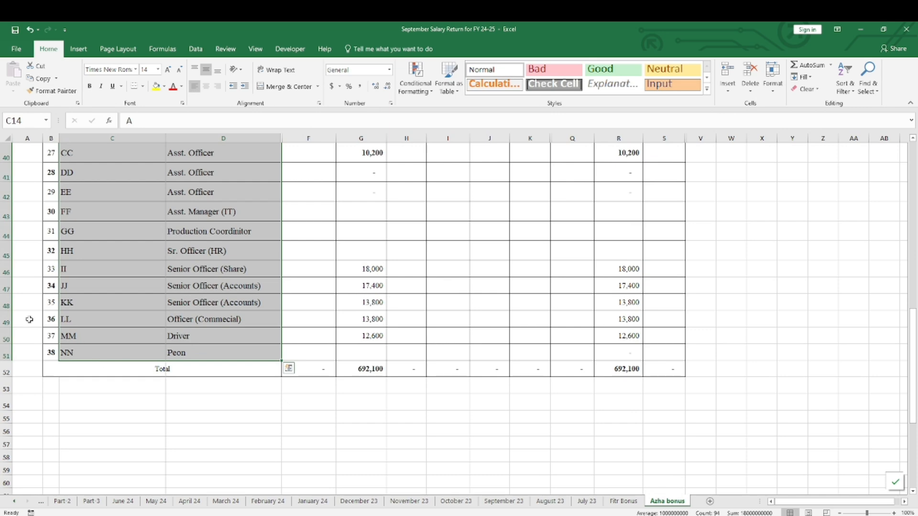
scroll(98, 334, up, 10)
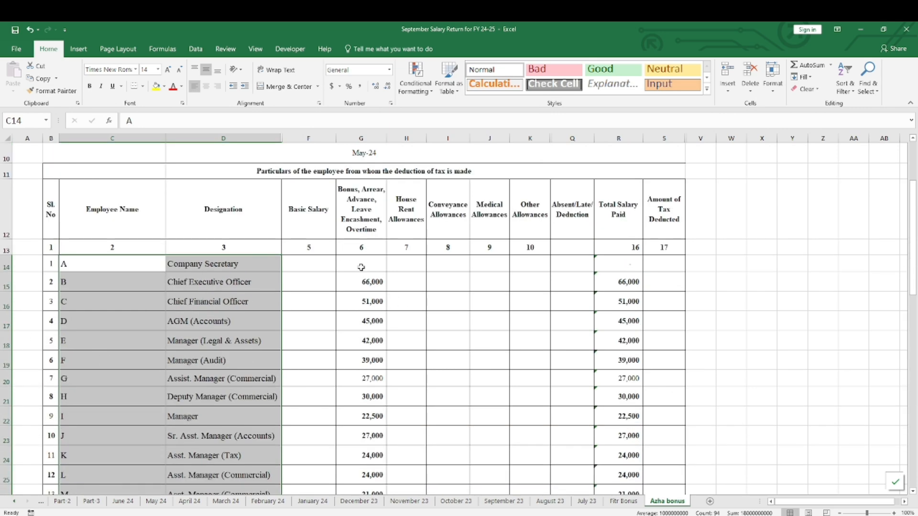
click(215, 265)
click(361, 267)
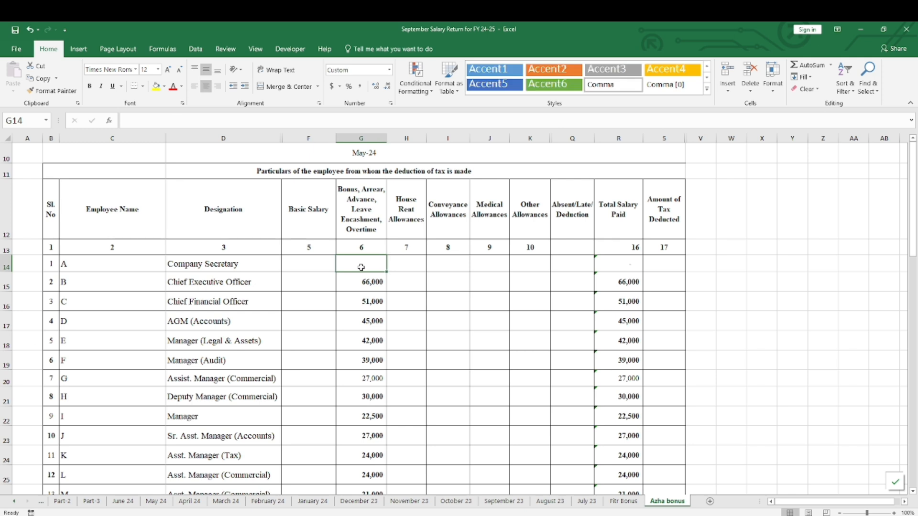
click(93, 267)
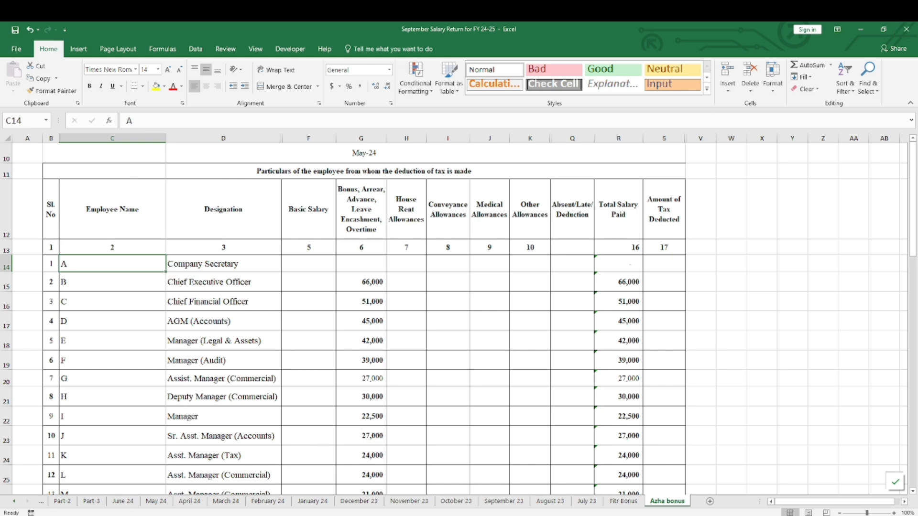
Examine the Company Secretary's allowance columns, the Total Salary Paid column and the statement title on the Salary Payment sheet
click(13, 501)
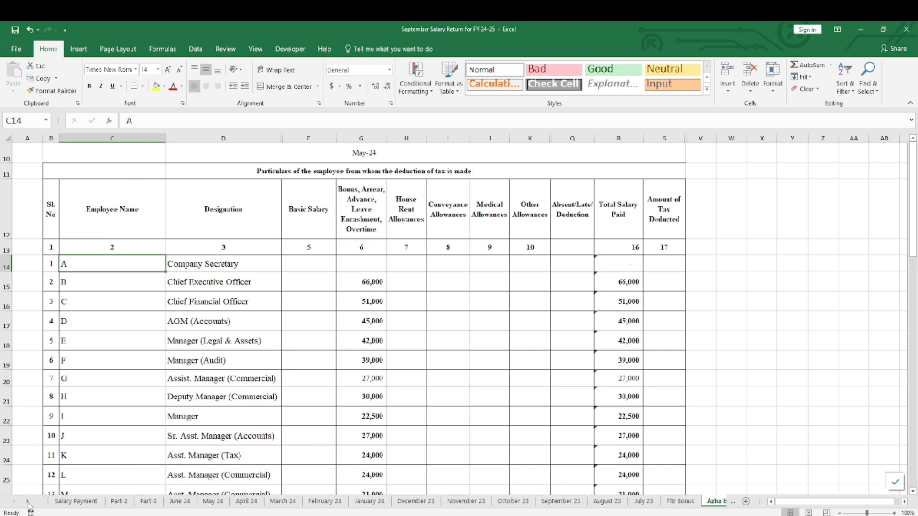
click(76, 501)
scroll(697, 328, up, 2)
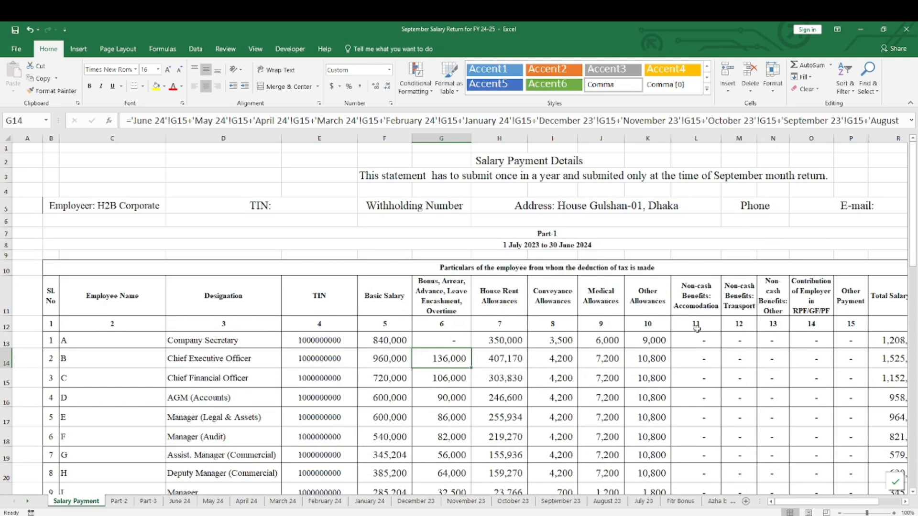
drag(557, 345, 502, 340)
click(770, 502)
click(770, 501)
click(770, 501)
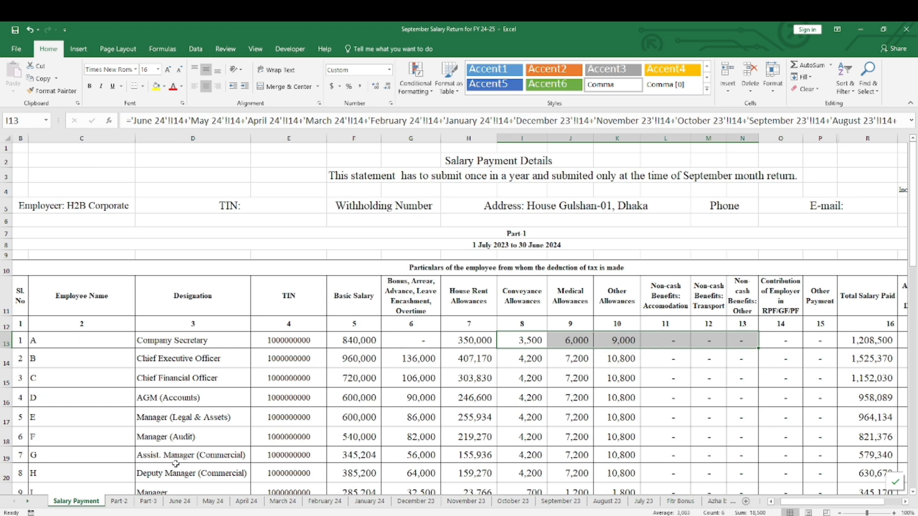
click(470, 164)
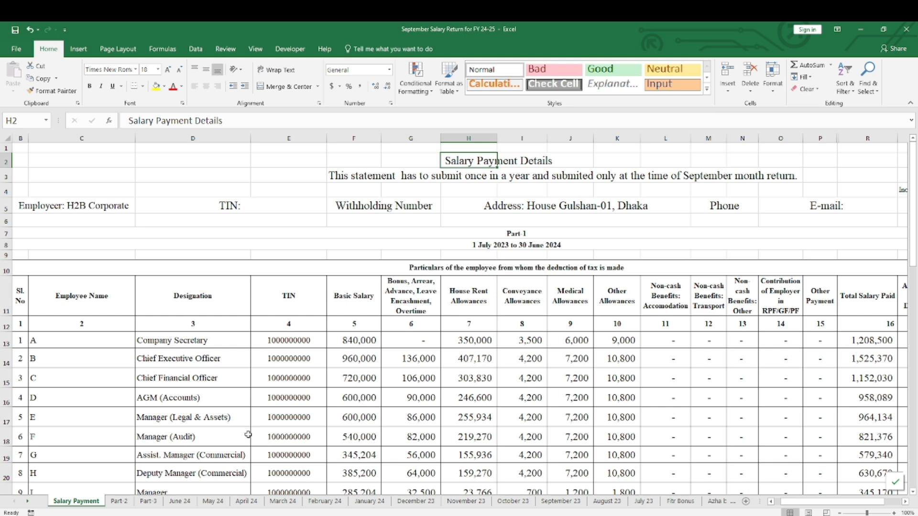
Glance at the Part-2 sheet and compare it with the first employees' TIN and salary entries on the Salary Payment sheet
click(118, 501)
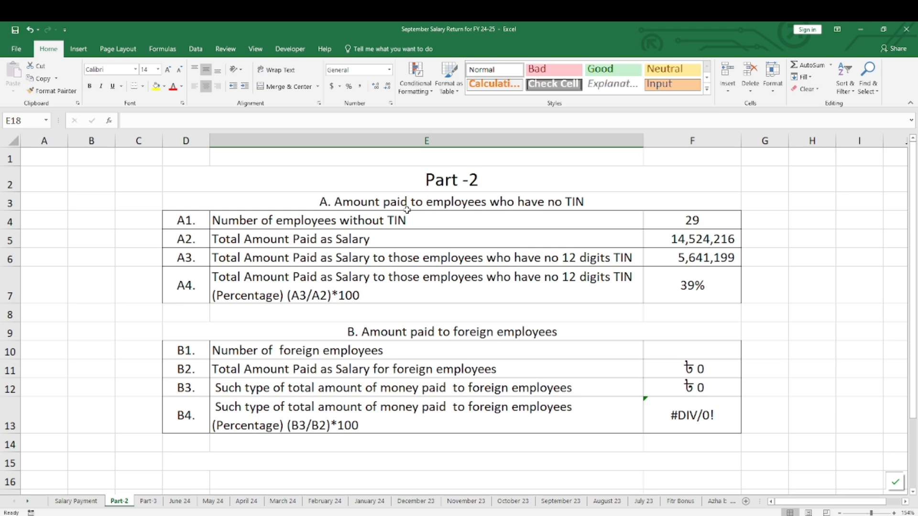
click(76, 501)
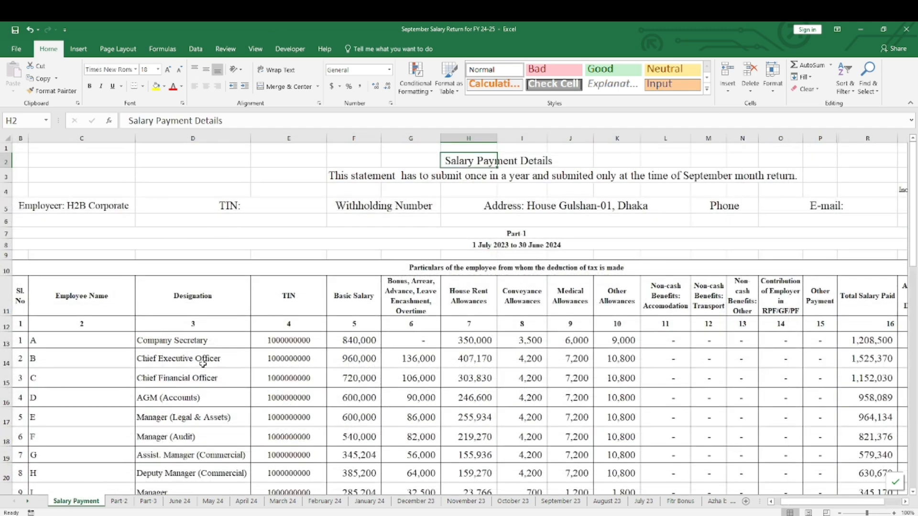
scroll(201, 350, down, 1)
drag(108, 300, 403, 319)
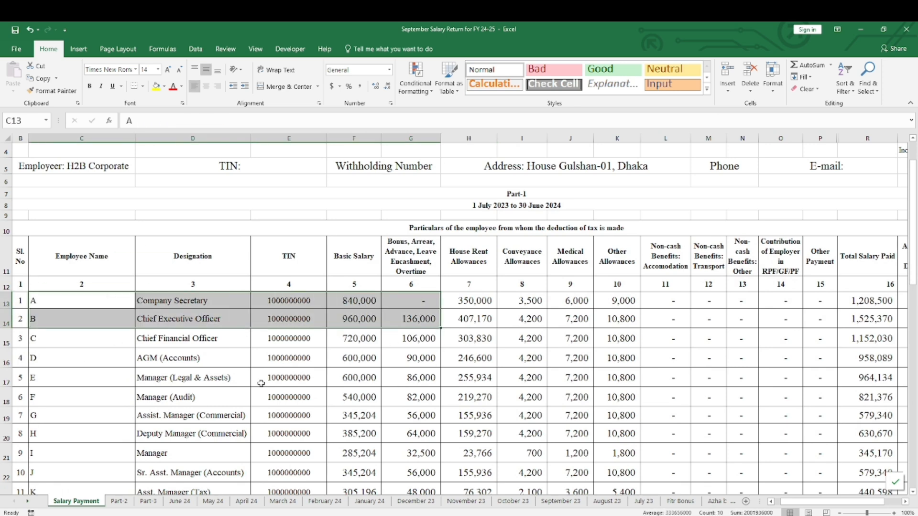
scroll(260, 383, down, 1)
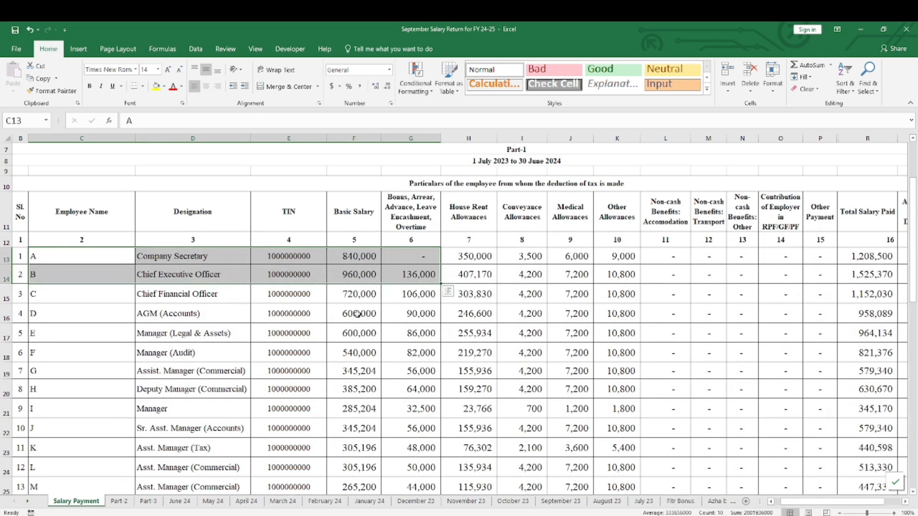
scroll(267, 271, down, 3)
scroll(284, 266, up, 5)
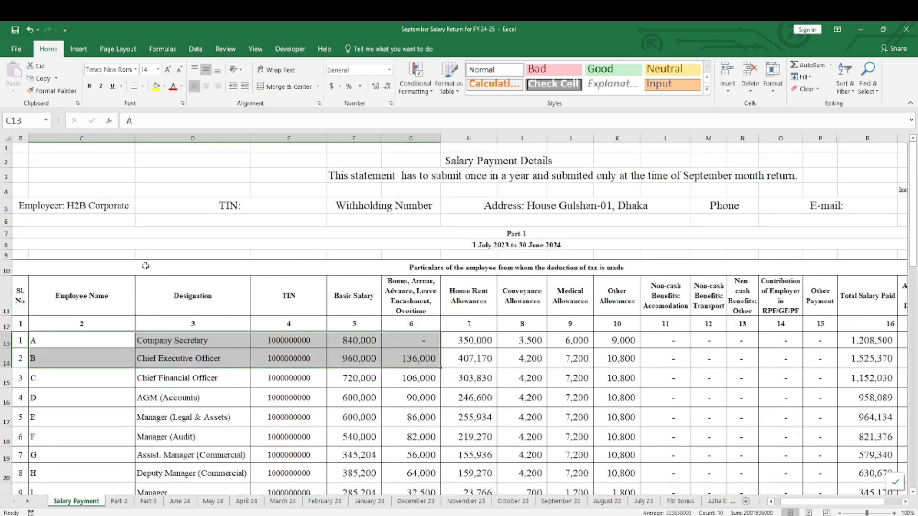
Go through the Salary Payment sheet's TIN column down to the Total row, highlighting employees whose TIN is blank
drag(145, 266, 229, 470)
scroll(247, 434, down, 5)
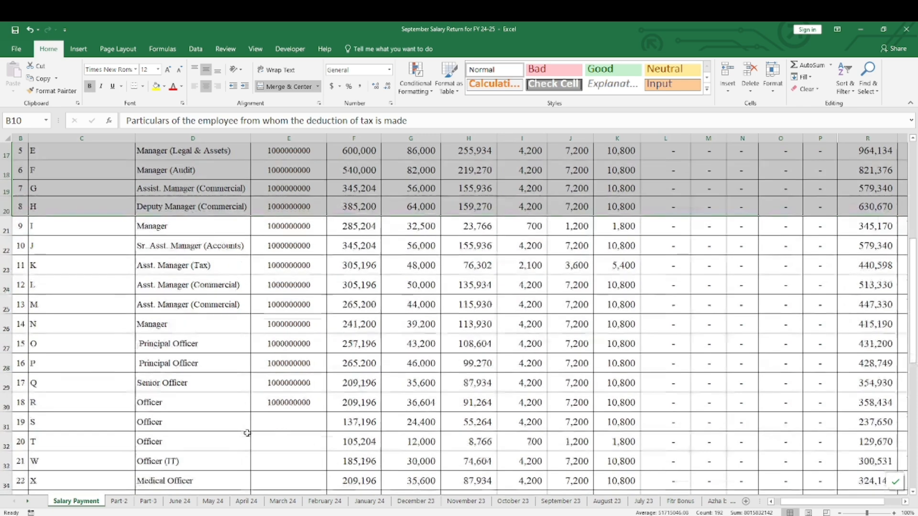
scroll(248, 433, down, 3)
drag(238, 289, 399, 466)
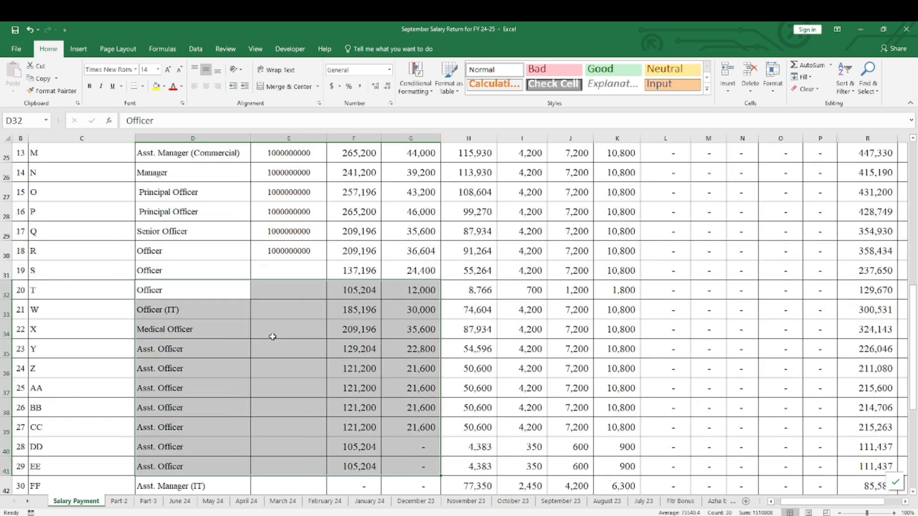
scroll(199, 348, down, 1)
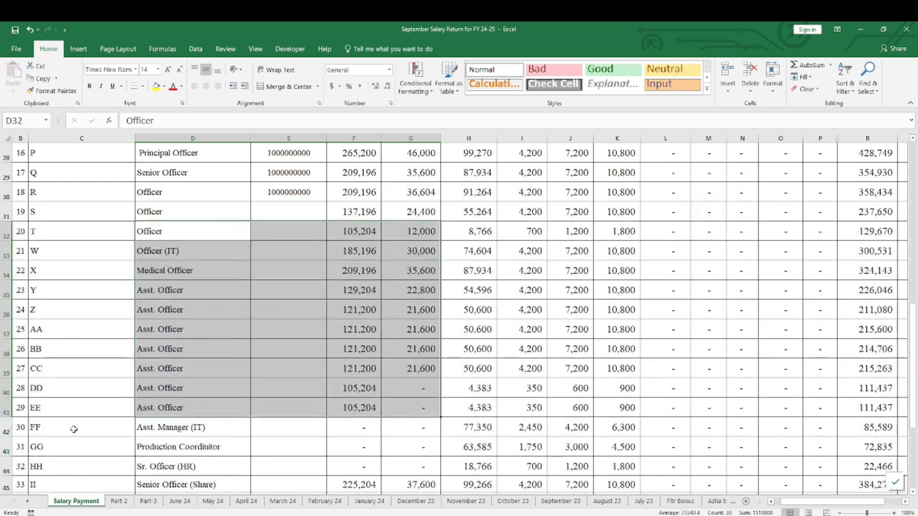
scroll(214, 389, down, 2)
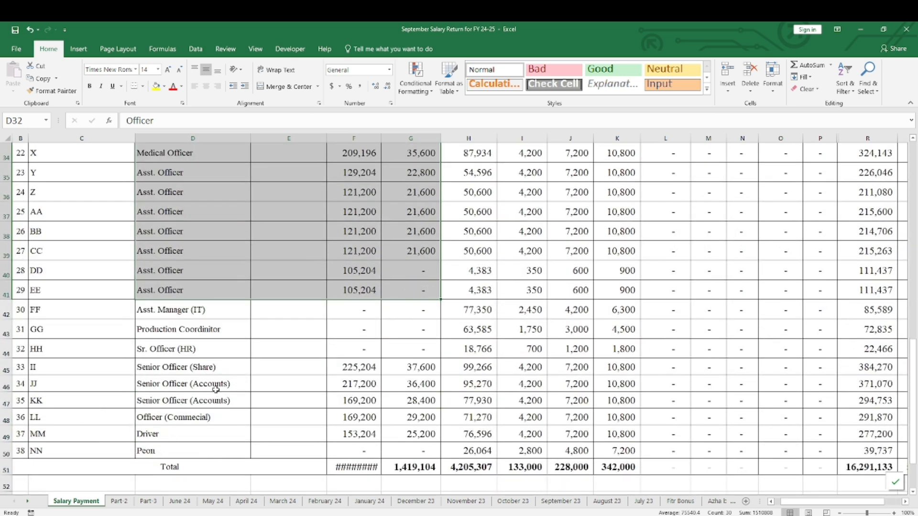
Check Part-2 against the Salary Payment rows without a TIN, highlighting Asst. Manager (IT) through Officer (Commercial)
click(119, 501)
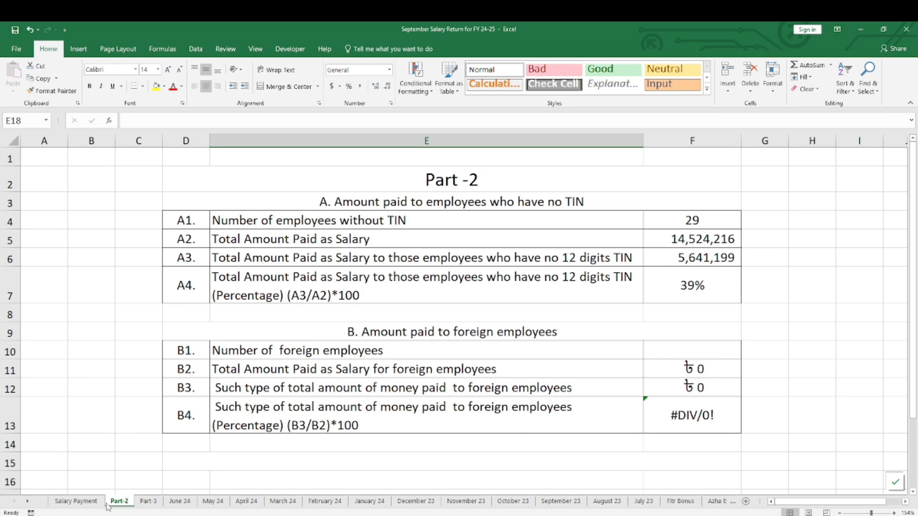
click(76, 501)
drag(167, 310, 430, 414)
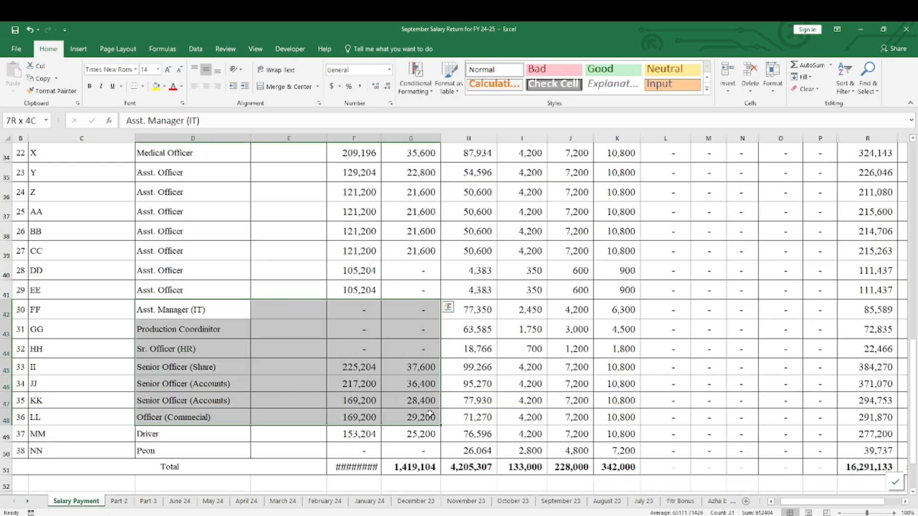
Check the number of employees without TIN and the total salary formula in A1 and A2 of Part-2, dismissing the source-file request
click(119, 501)
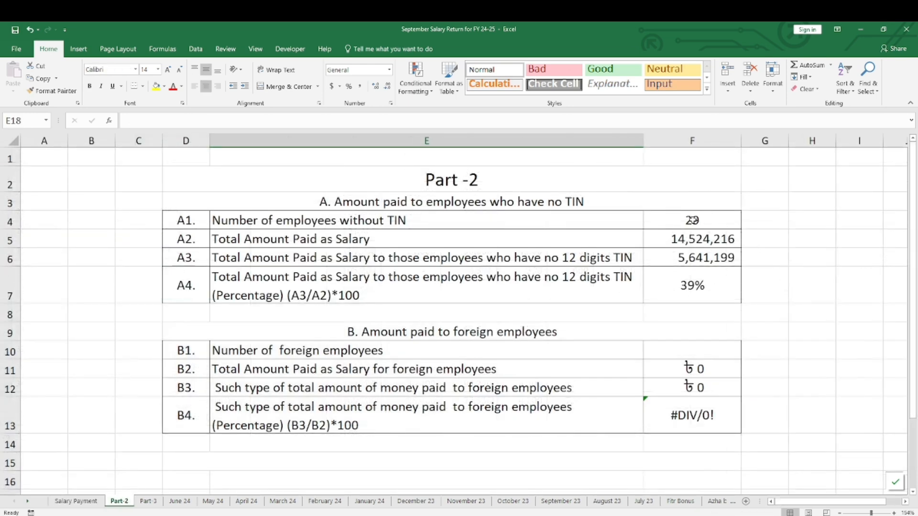
click(693, 220)
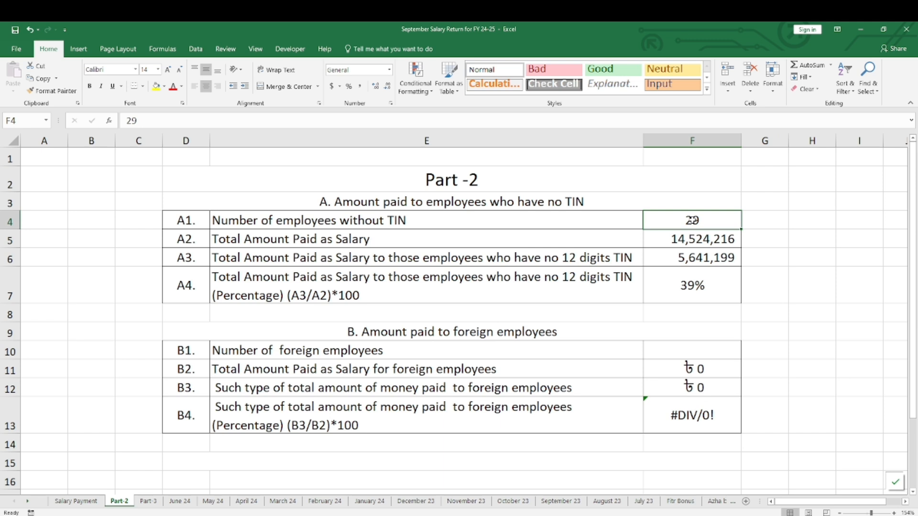
double_click(717, 242)
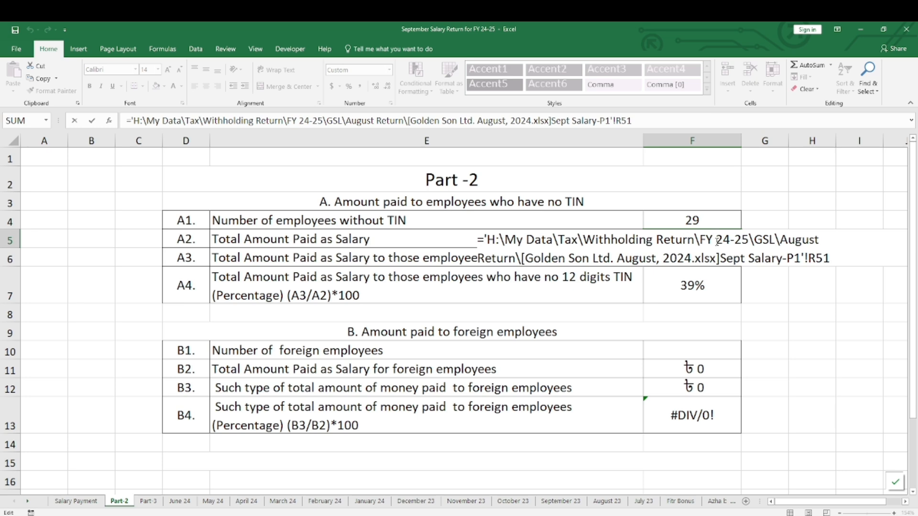
key(Return)
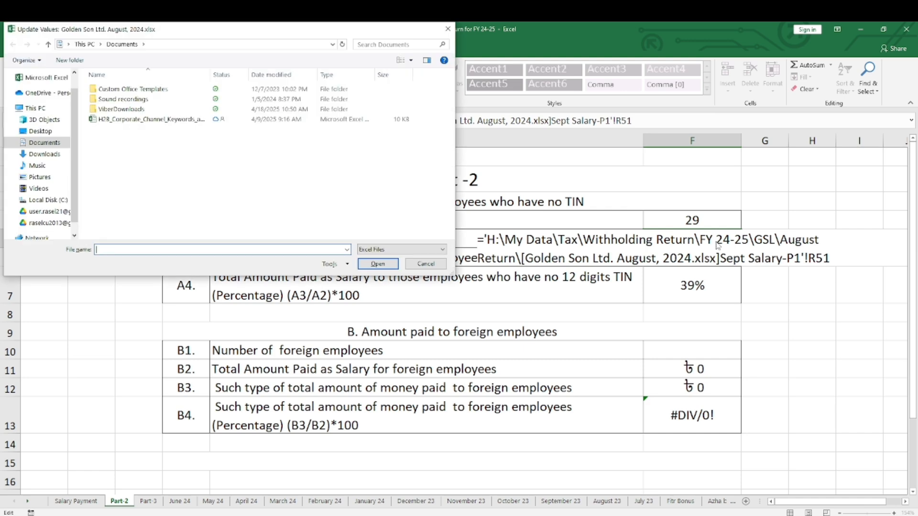
click(447, 29)
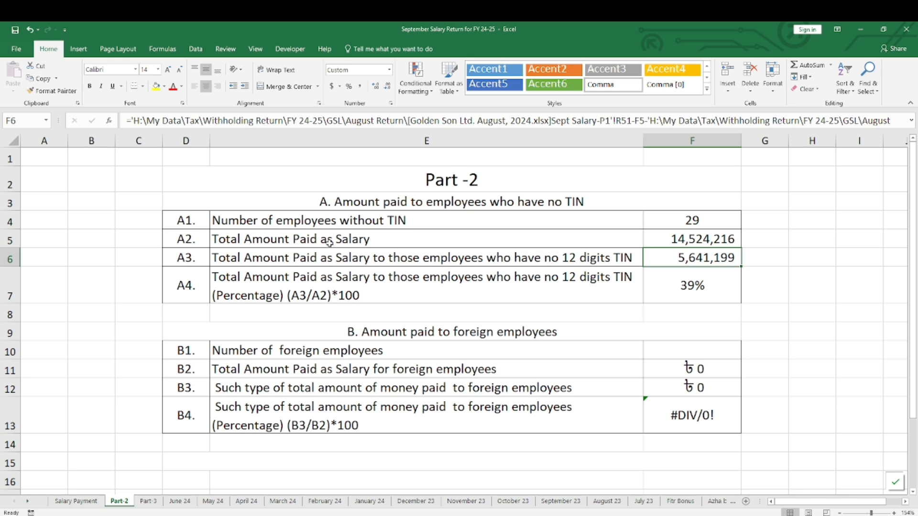
Inspect the Part-2 formulas for total salary, salary paid to employees without a 12-digit TIN, and the A4 percentage
click(682, 242)
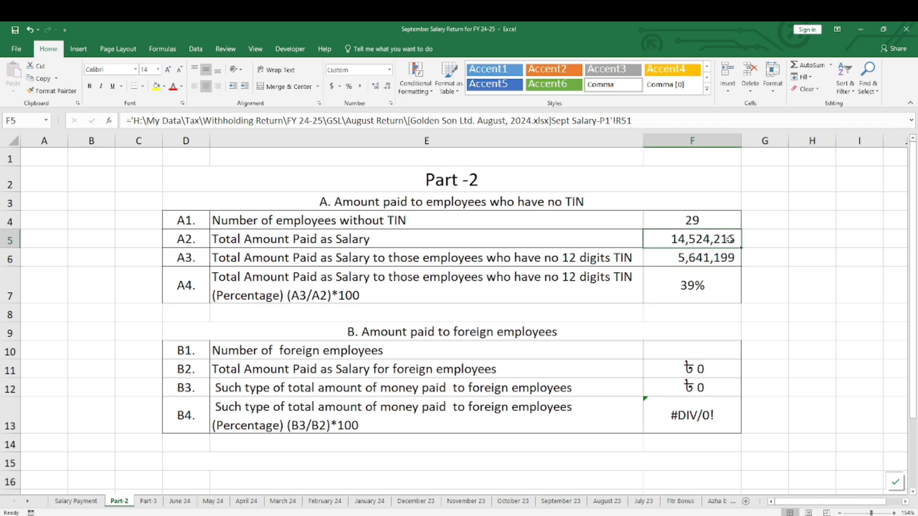
key(Down)
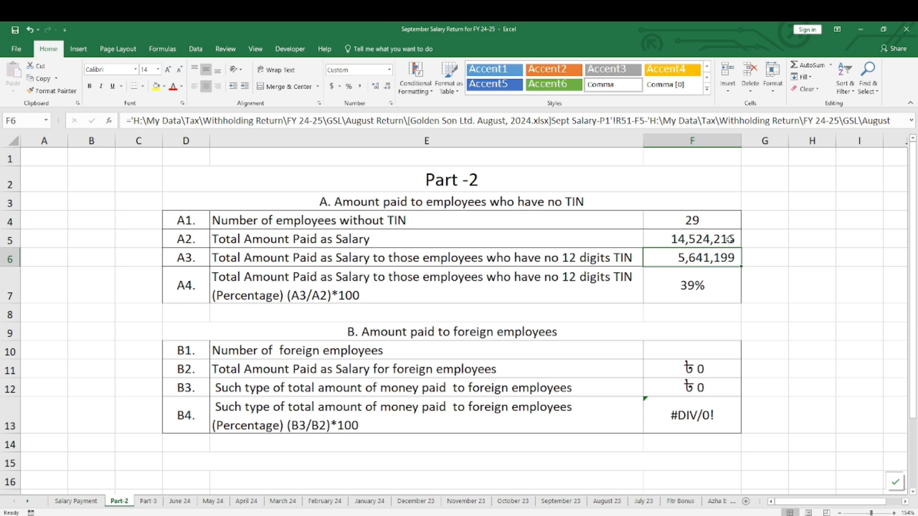
key(Down)
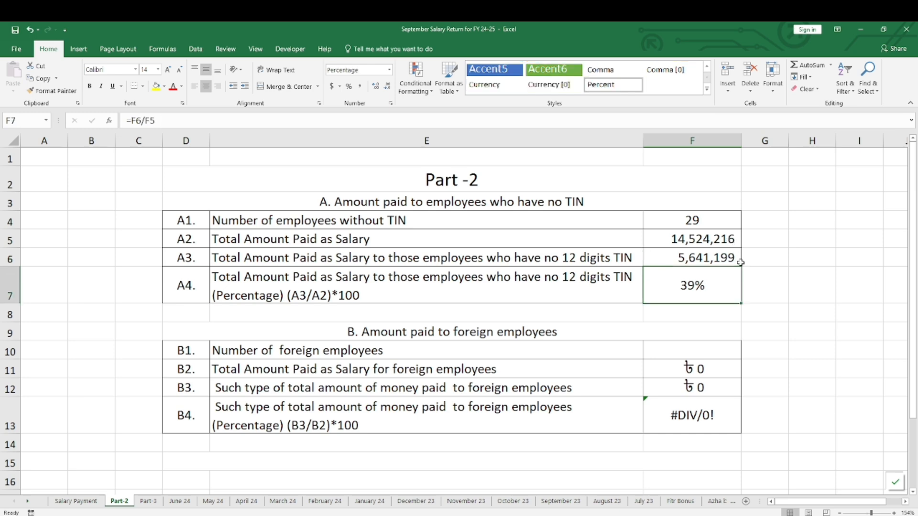
double_click(705, 288)
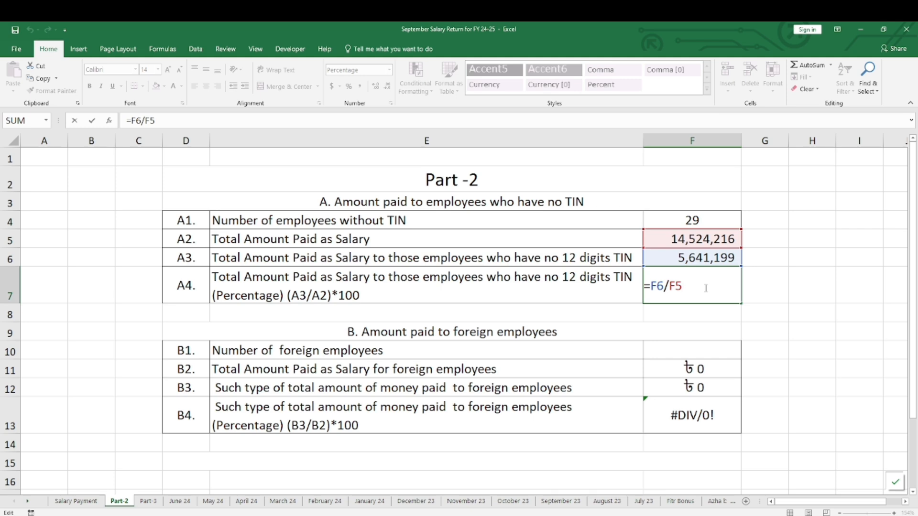
key(Return)
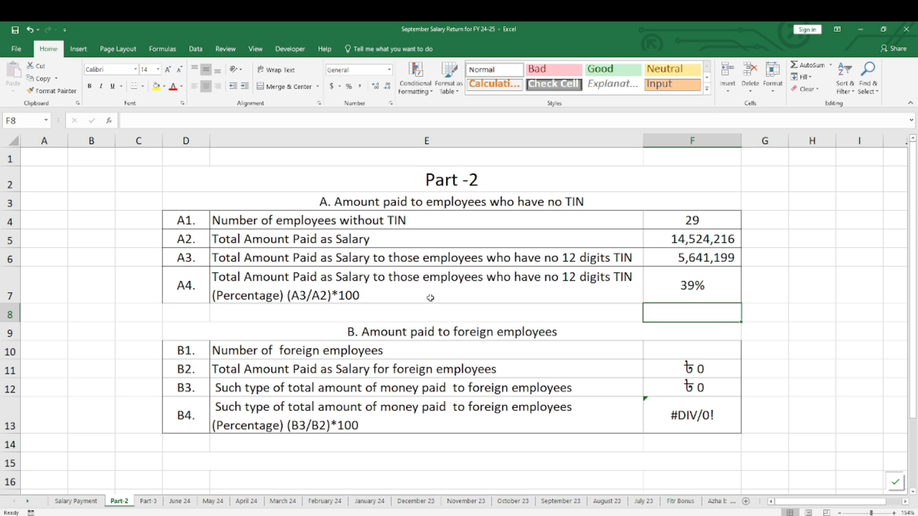
Review section B of Part-2 on foreign employees, covering the employee number, total salary and percentage rows B1 to B4
scroll(413, 336, down, 1)
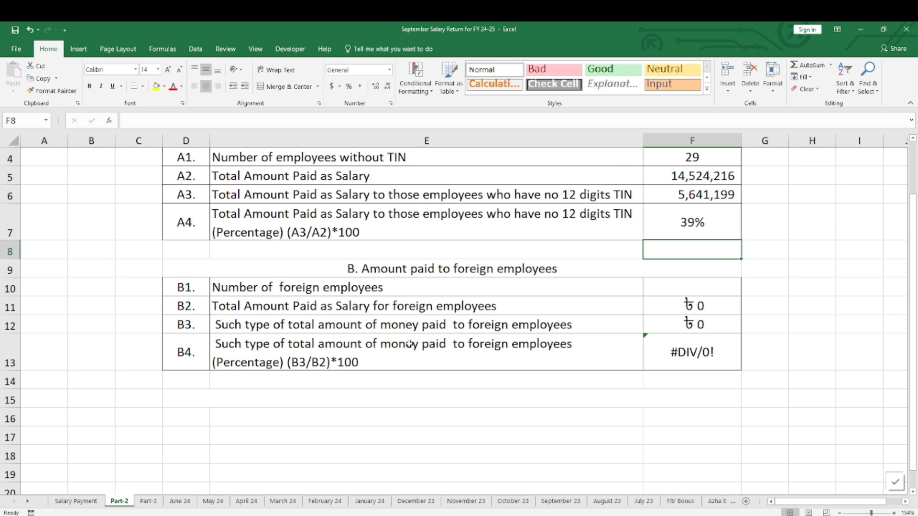
drag(220, 269, 241, 357)
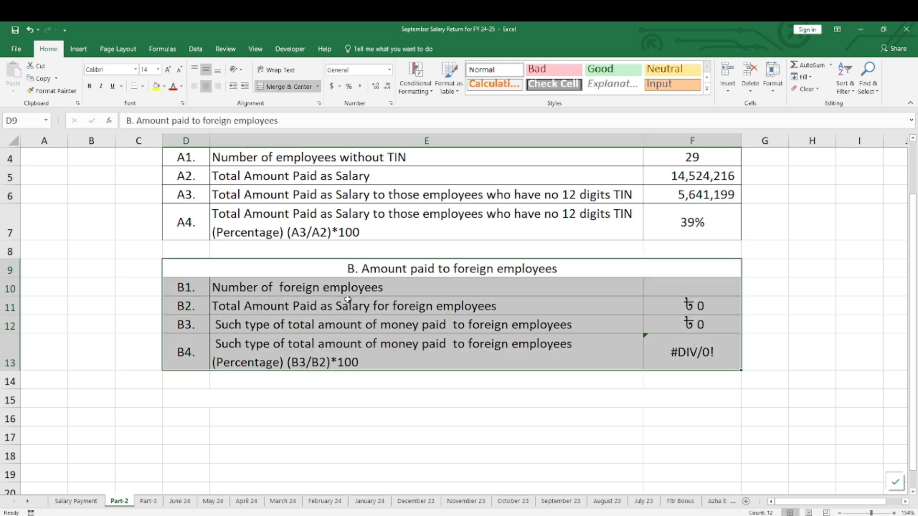
click(727, 286)
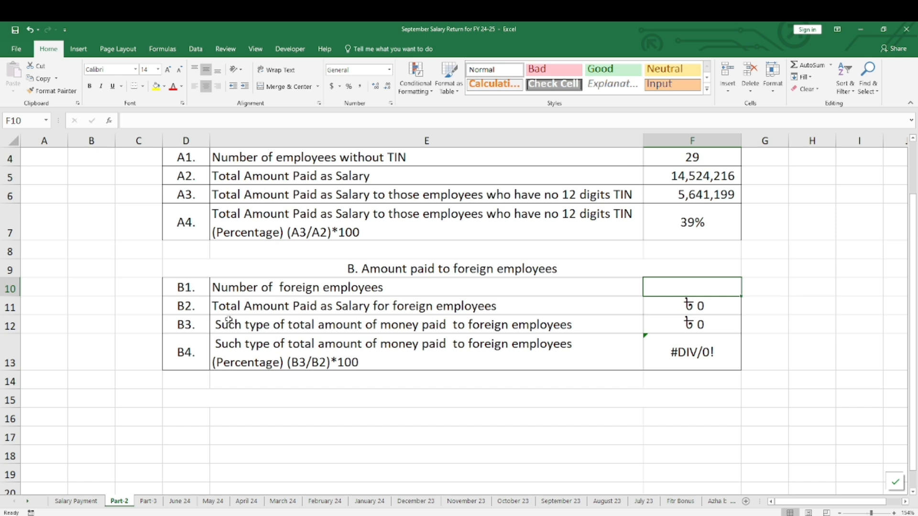
drag(231, 307, 733, 305)
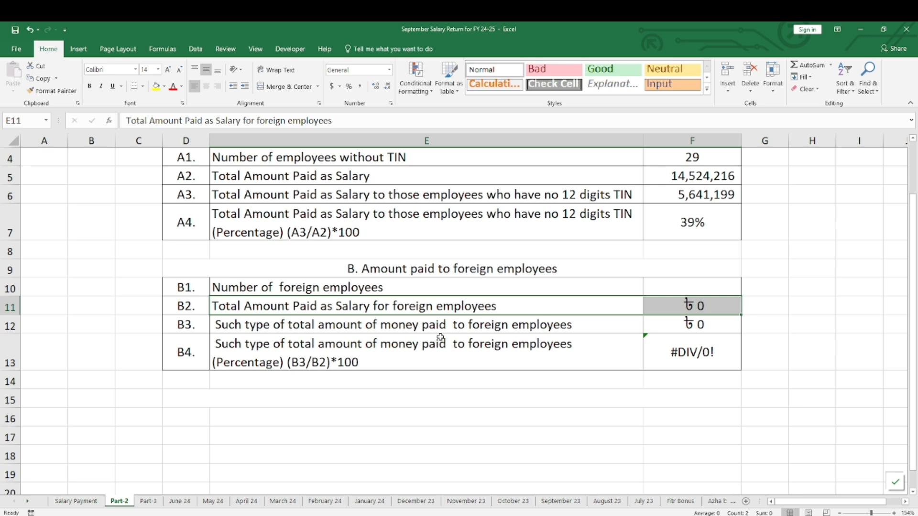
click(250, 348)
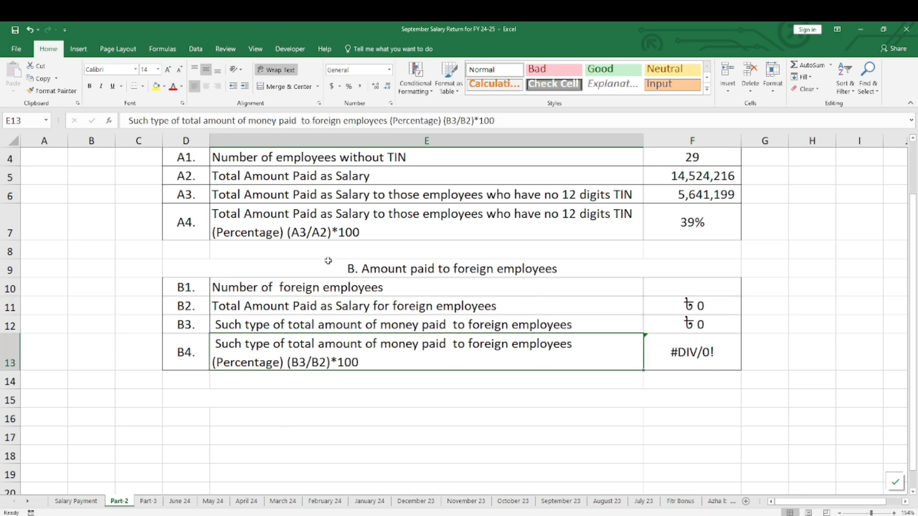
scroll(271, 335, down, 4)
Examine the Part-3 sheet's cash payment title, column headings and blank table, highlighting the whole table
key(ctrl+Page_Down)
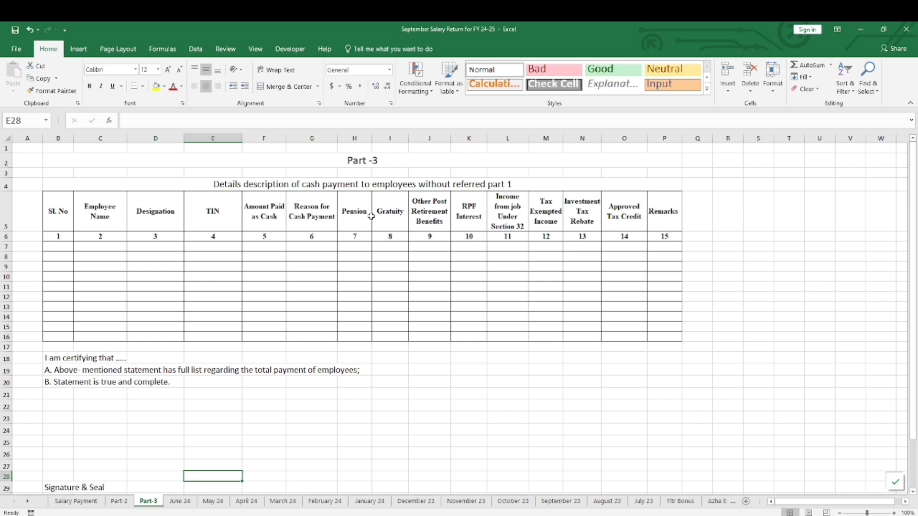
click(2, 213)
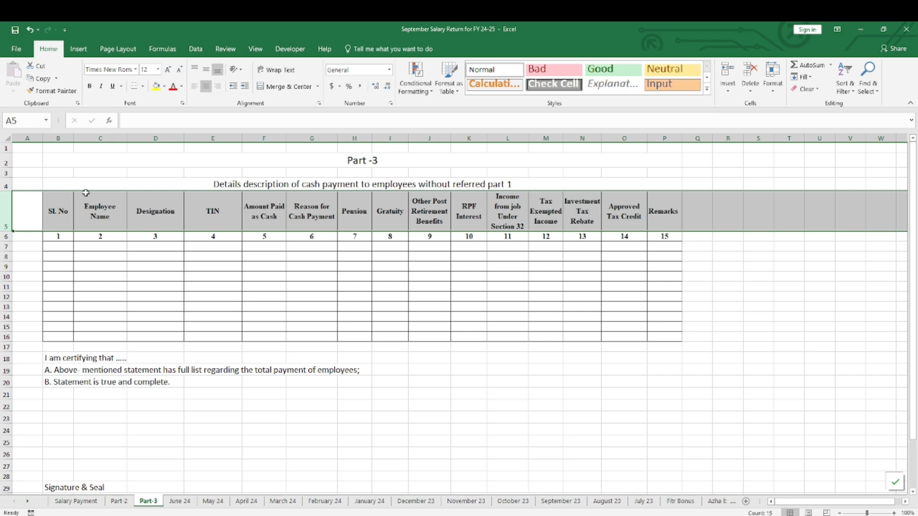
click(283, 183)
mouse_move(283, 183)
mouse_down()
mouse_move(326, 469)
mouse_move(318, 156)
mouse_move(317, 189)
mouse_up()
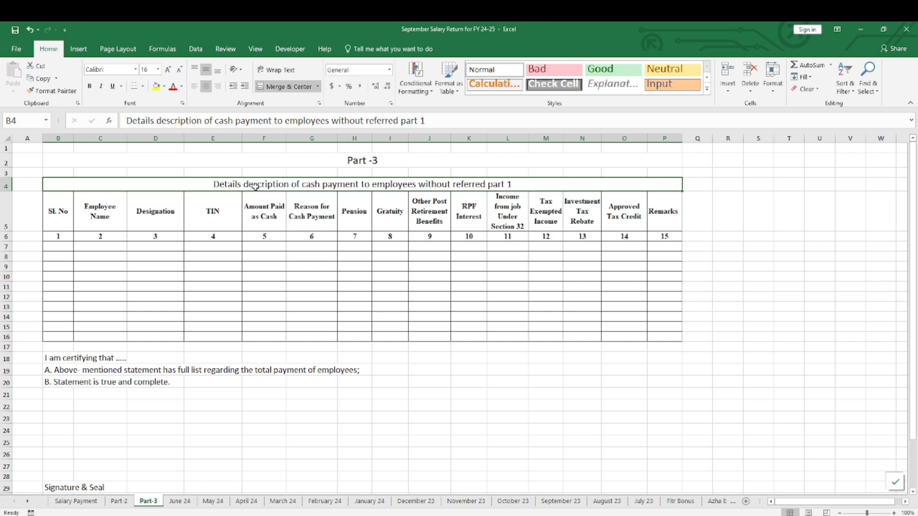
key(ctrl+a)
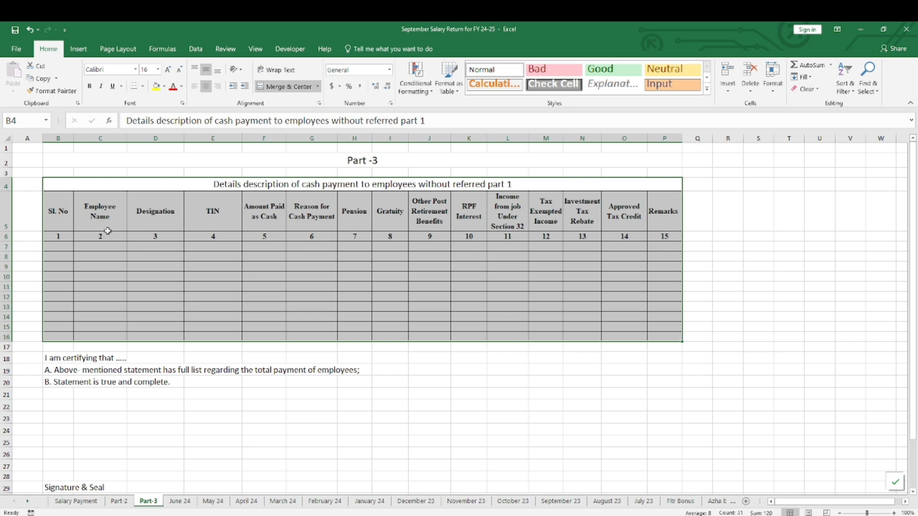
click(237, 227)
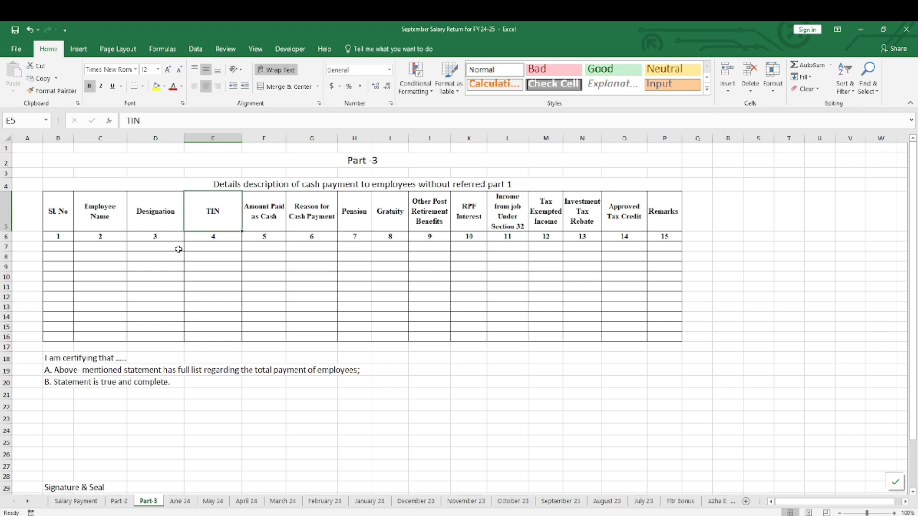
drag(304, 186, 338, 335)
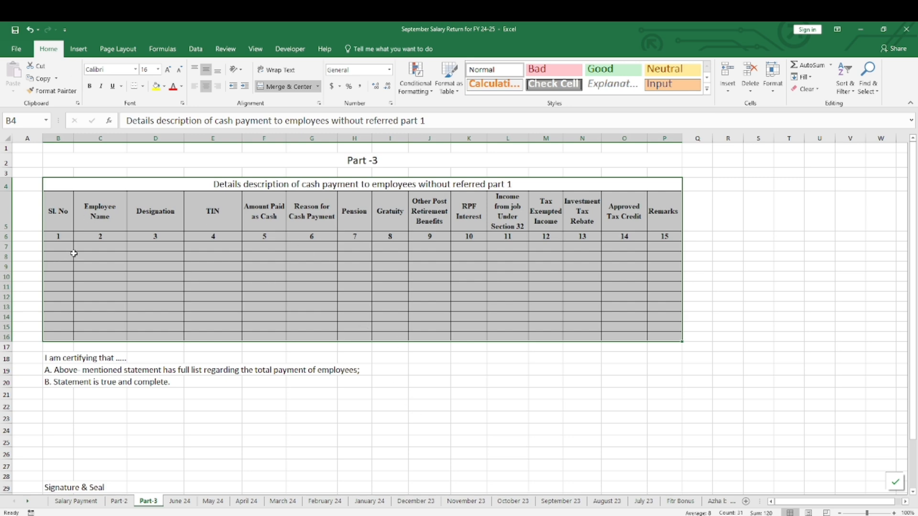
Review the Salary Payment sheet's statement header and employee rows, inspecting the Chief Executive Officer's Other Allowances formula
click(76, 501)
scroll(303, 338, up, 10)
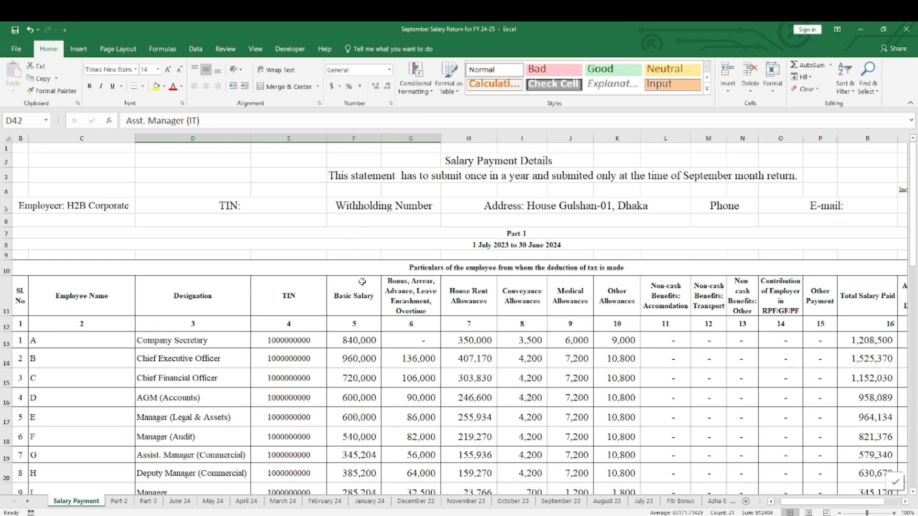
scroll(573, 337, down, 1)
click(640, 324)
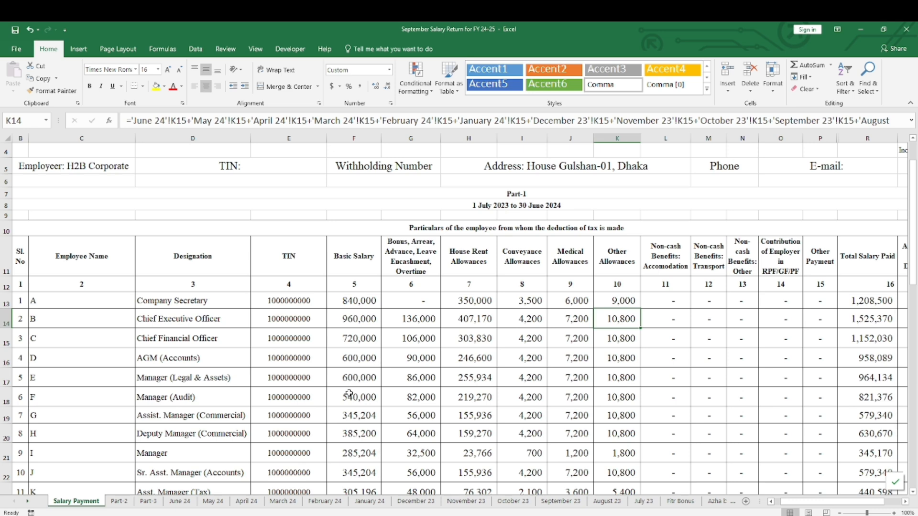
scroll(331, 209, up, 1)
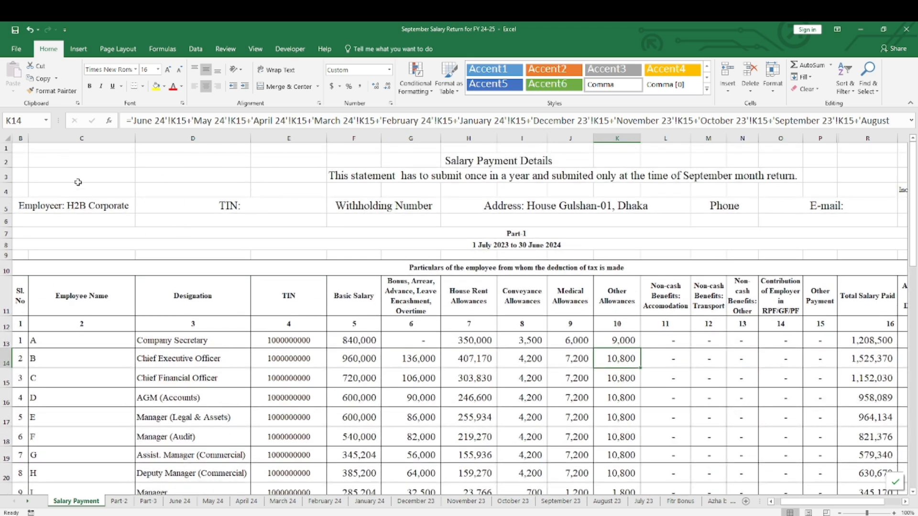
scroll(287, 242, down, 2)
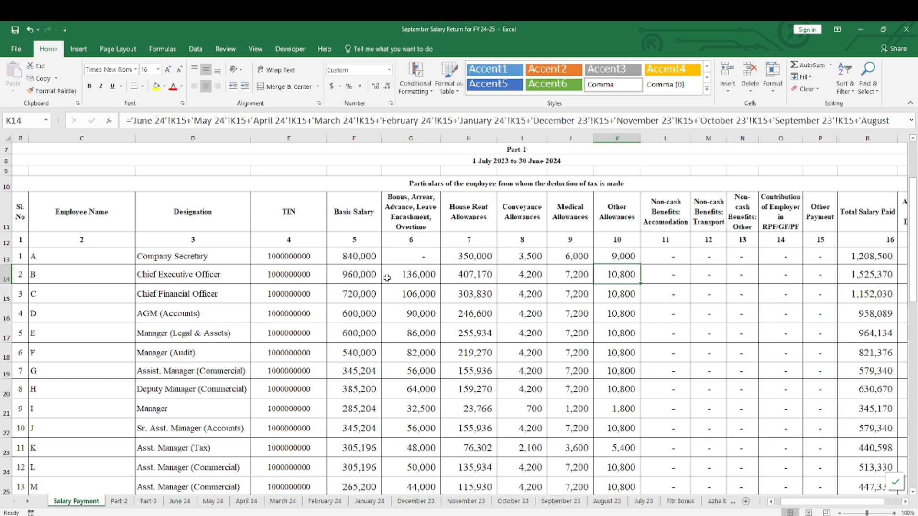
scroll(388, 275, down, 2)
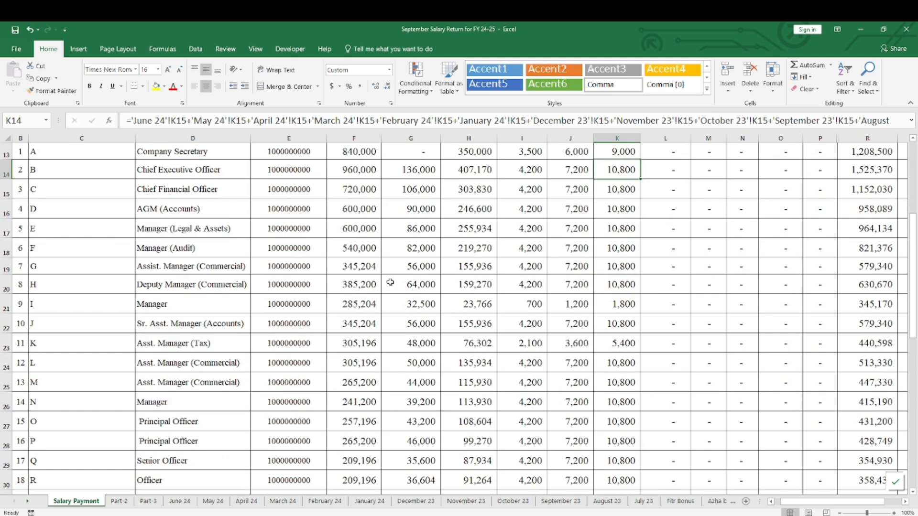
scroll(300, 279, up, 4)
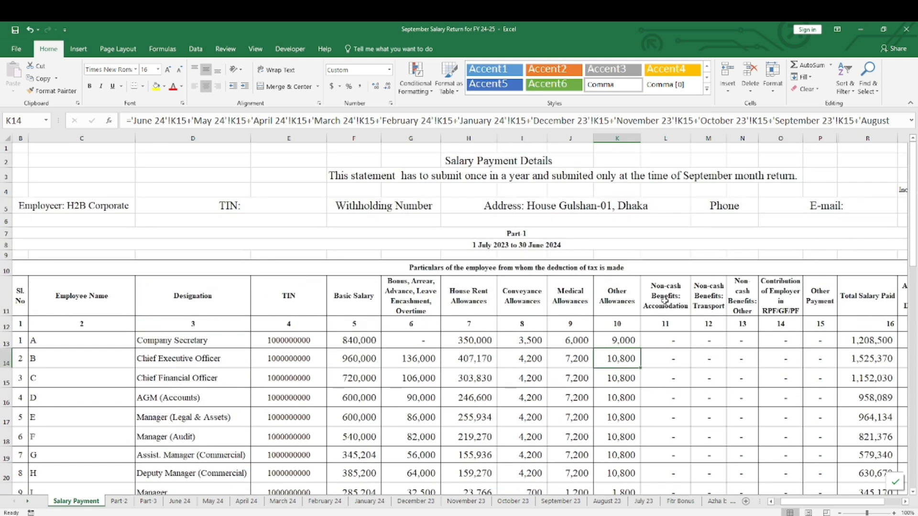
Bring the remaining monthly and bonus sheet names into view and look over the Salary Payment statement from its title
click(6, 306)
scroll(585, 302, down, 2)
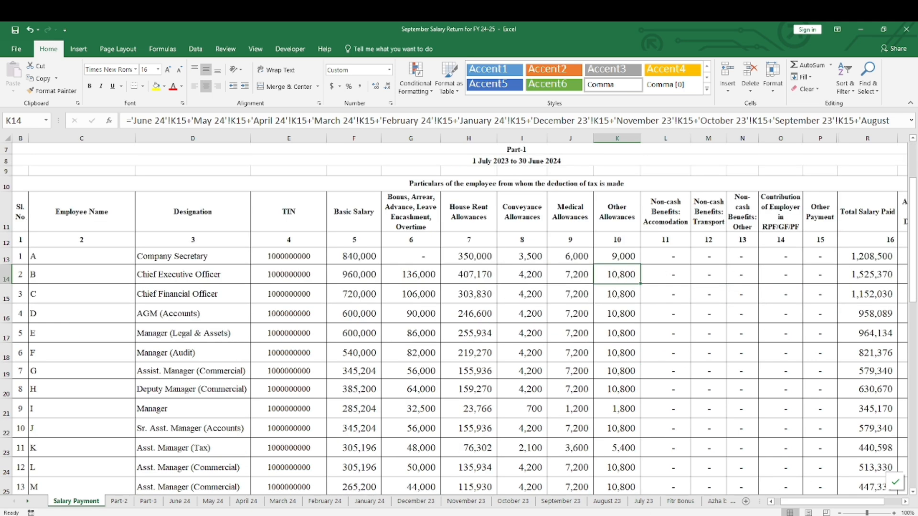
click(27, 502)
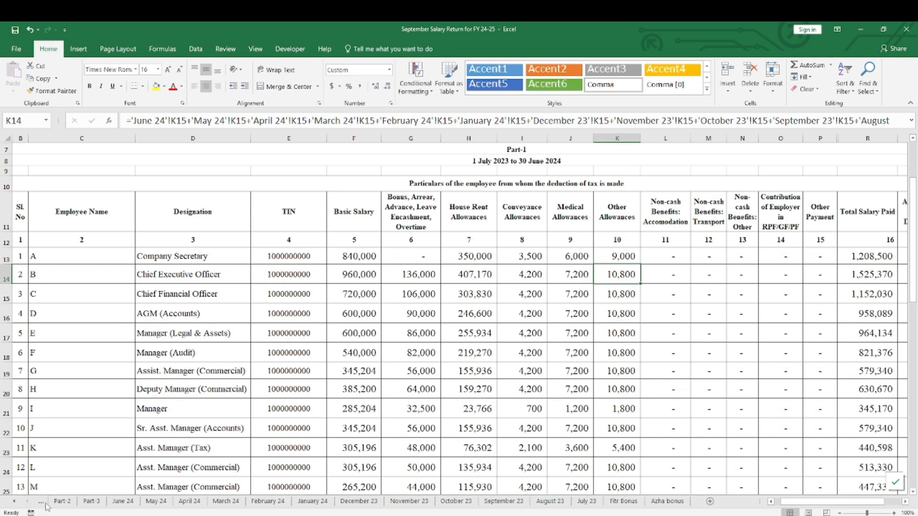
click(123, 501)
scroll(392, 339, up, 2)
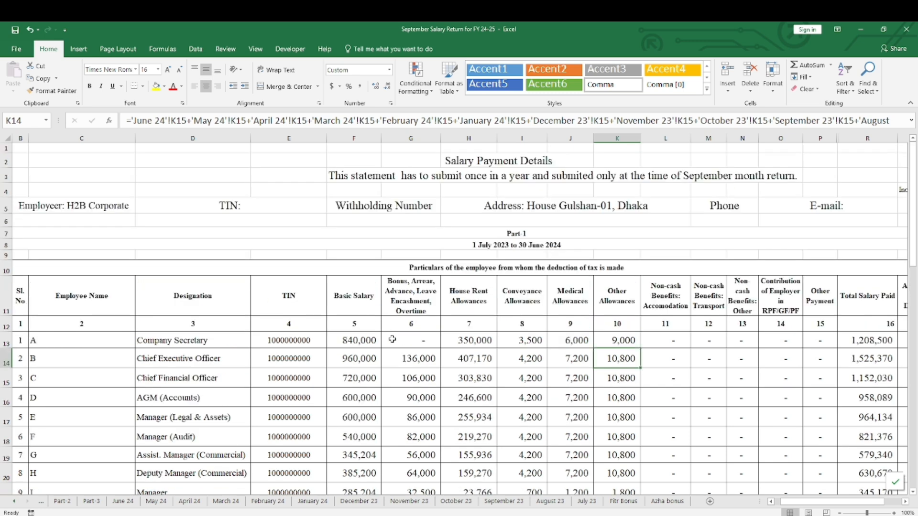